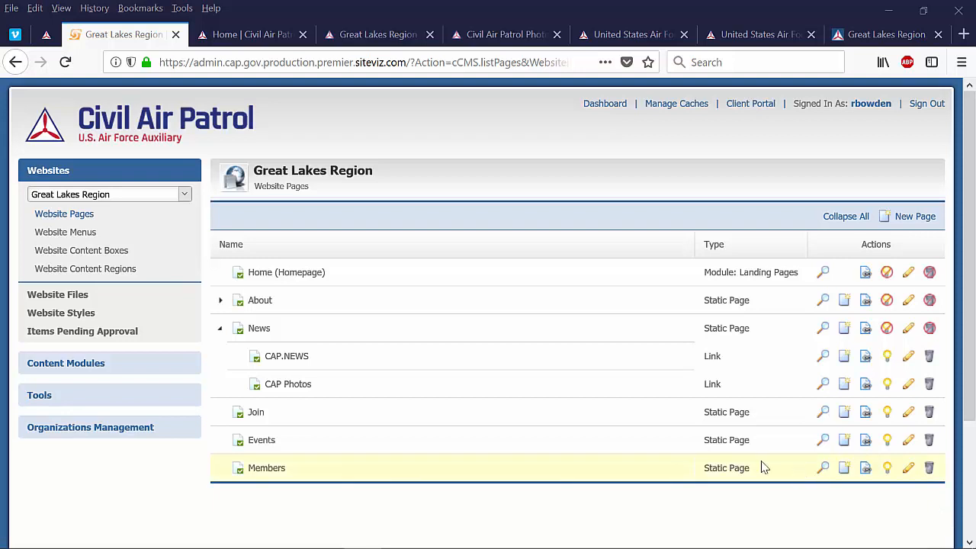
Open the Great Lakes Region Commander page under About for editing and go to its page content
left_click(220, 302)
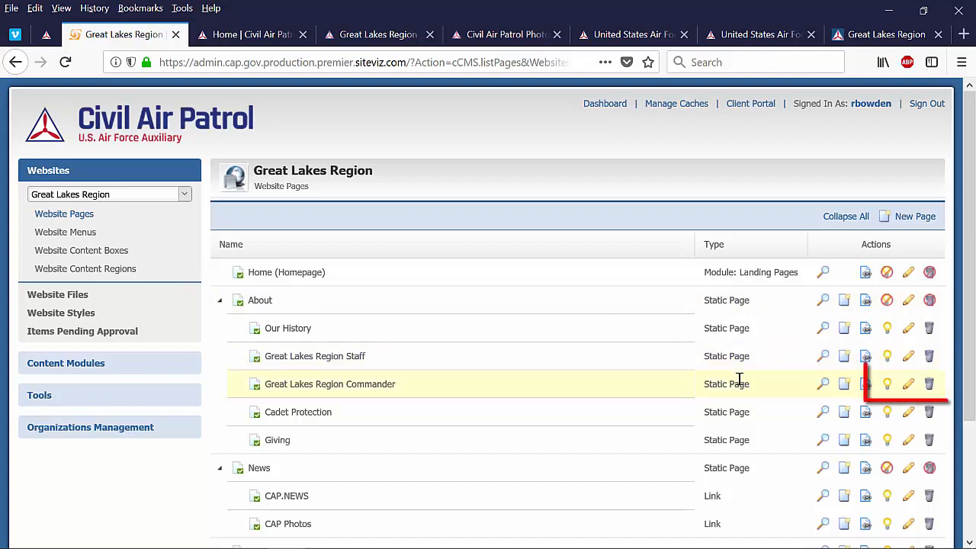
left_click(910, 390)
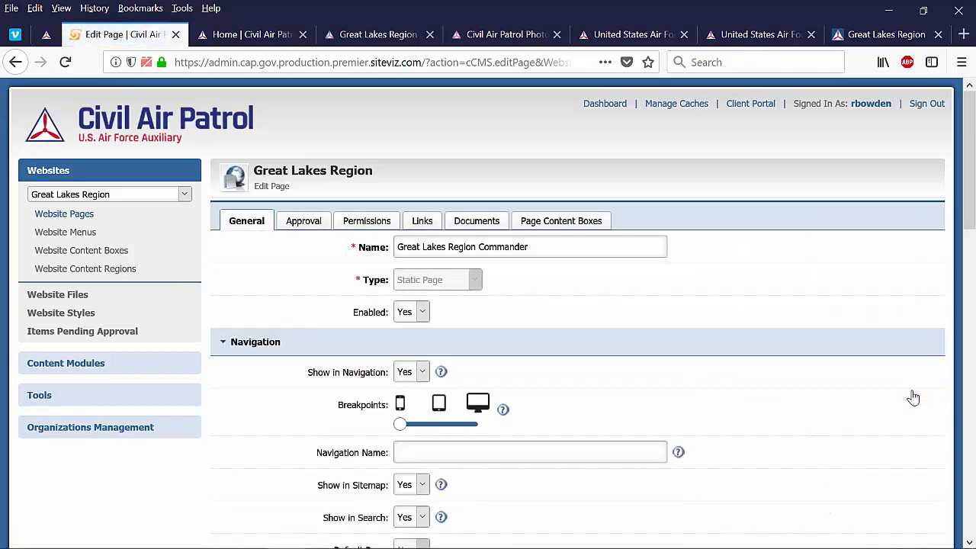
scroll(915, 396, "down", 4)
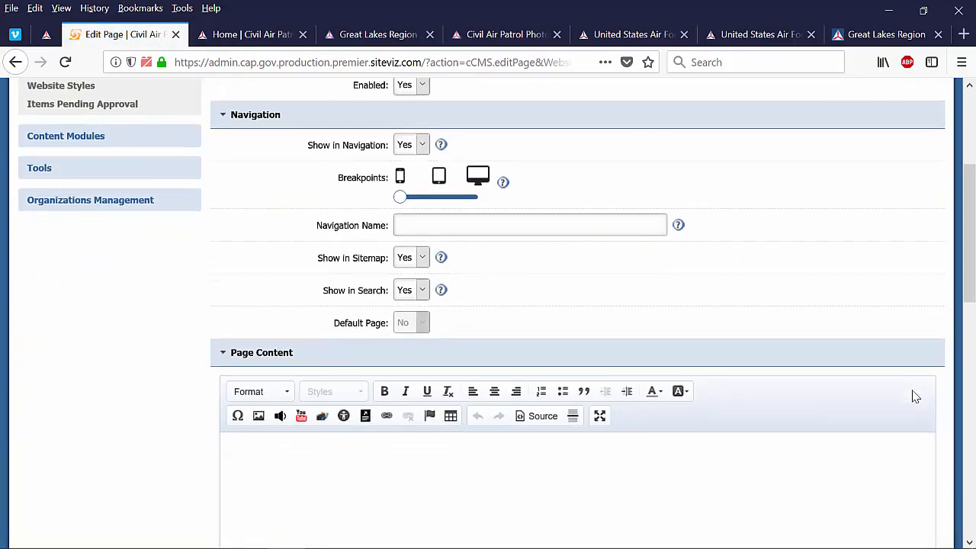
scroll(915, 397, "down", 3)
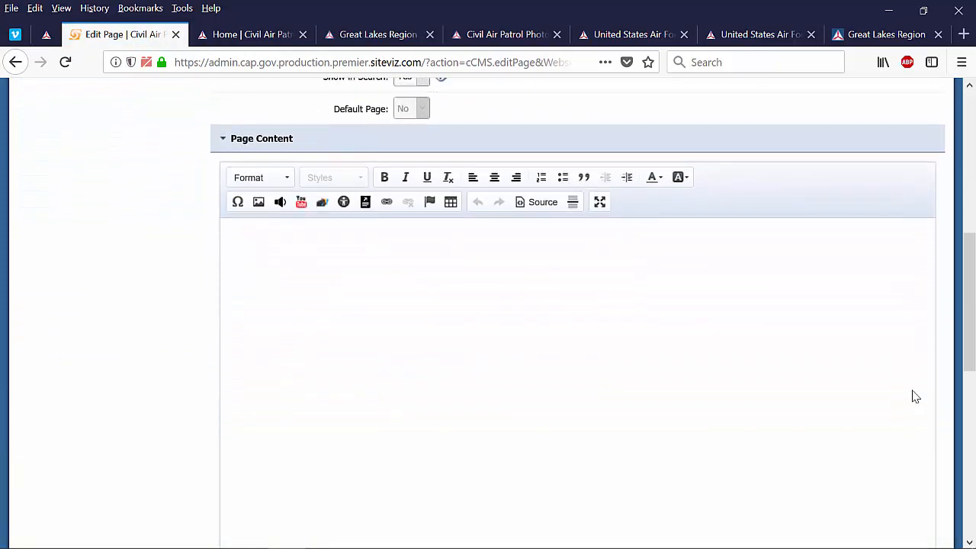
scroll(915, 396, "down", 1)
scroll(915, 397, "up", 1)
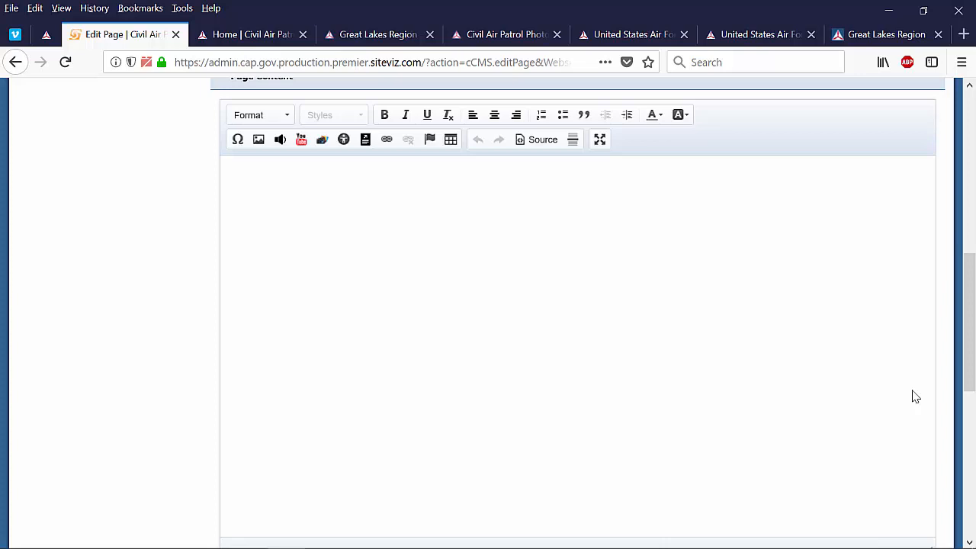
Copy the commander's full biography text, including its title line, from the GLR Commander page of the old region website
left_click(867, 40)
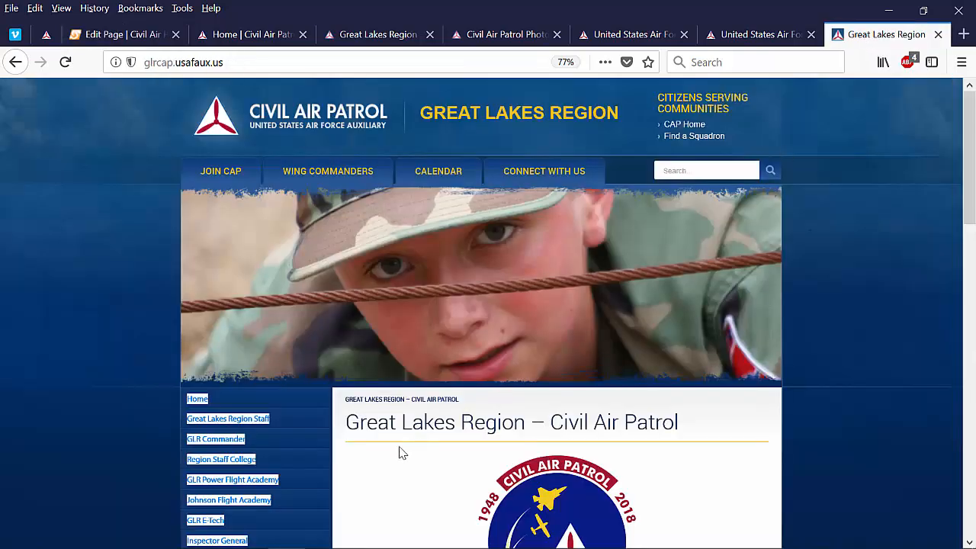
left_click(75, 426)
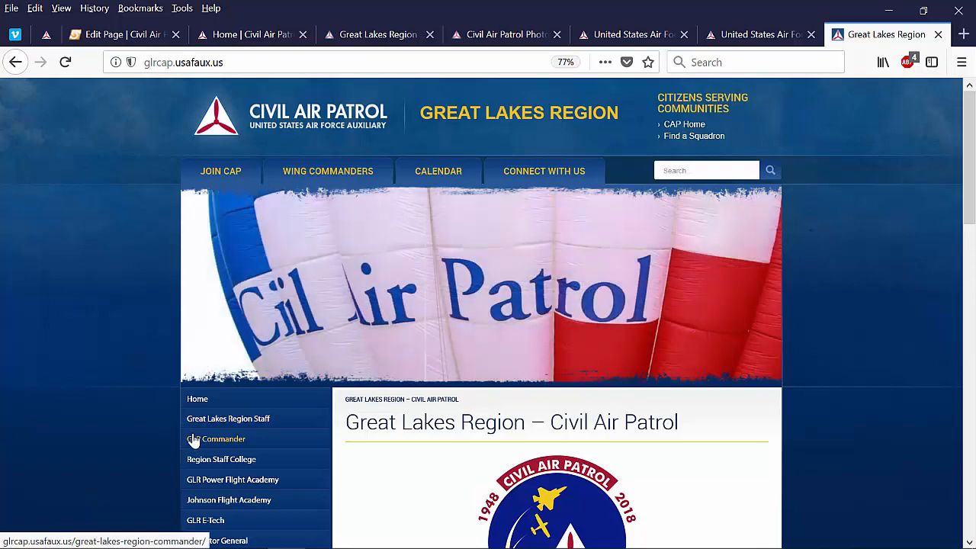
left_click(193, 441)
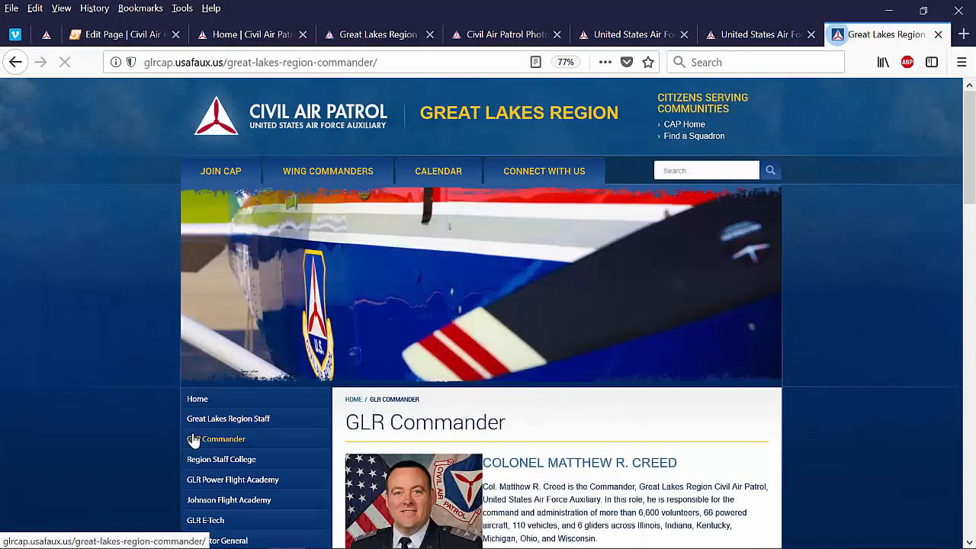
scroll(193, 440, "down", 2)
scroll(194, 440, "down", 1)
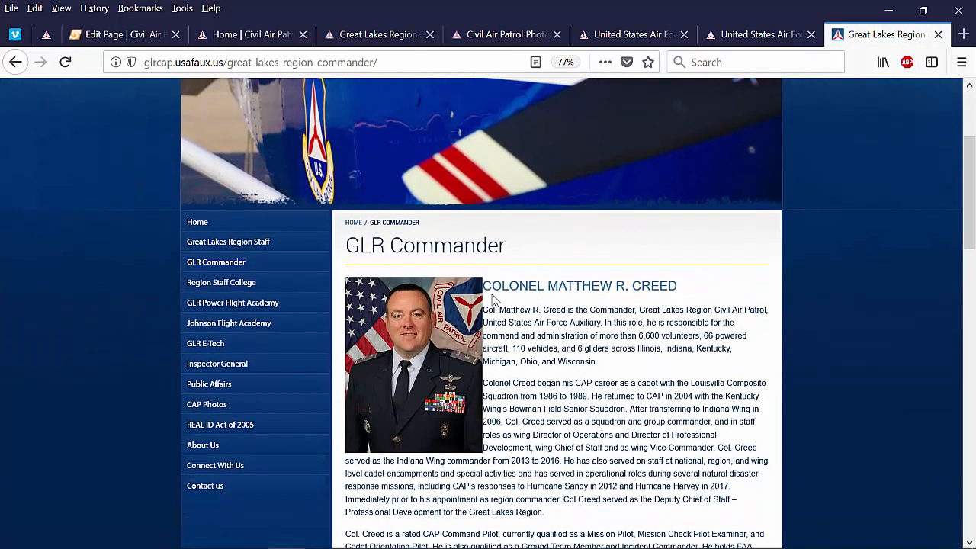
left_click_drag(483, 307, 531, 483)
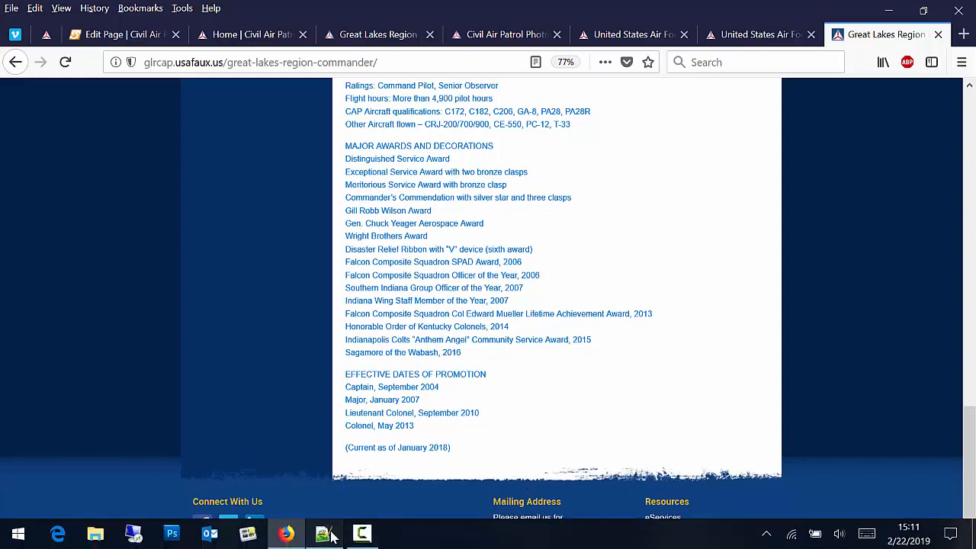
Paste the biography into a new Notepad++ document as plain text and copy all of it
left_click(323, 533)
key("ctrl+n")
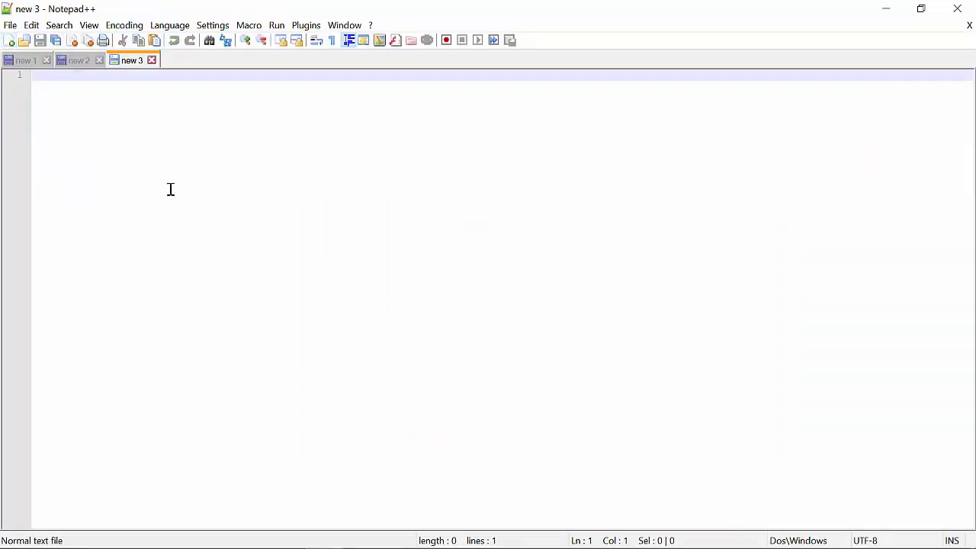
key("ctrl+v")
scroll(213, 312, "up", 14)
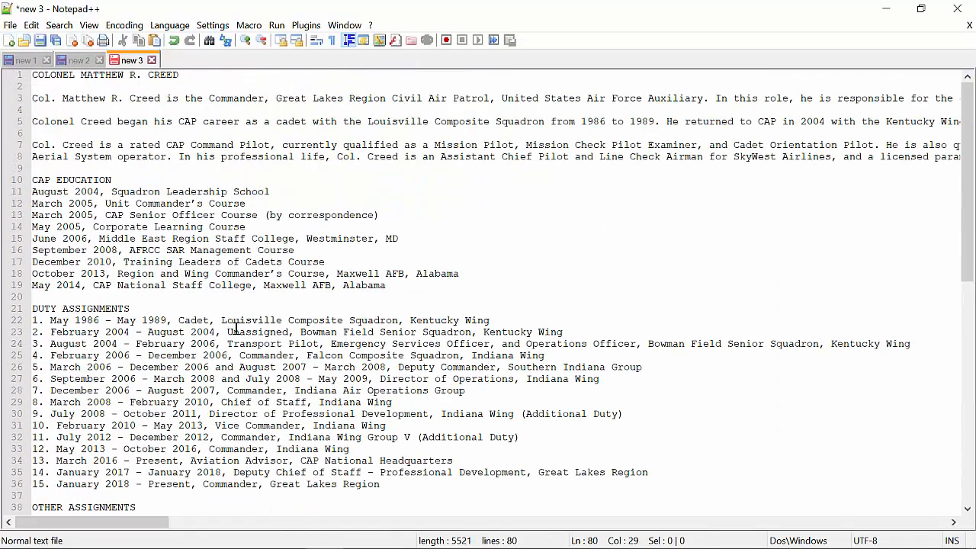
left_click(233, 332)
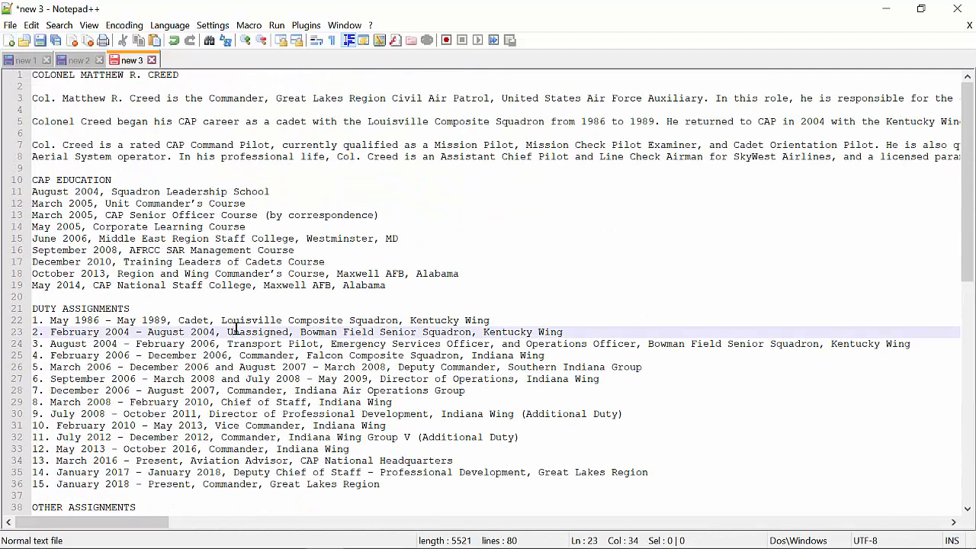
key("ctrl+a")
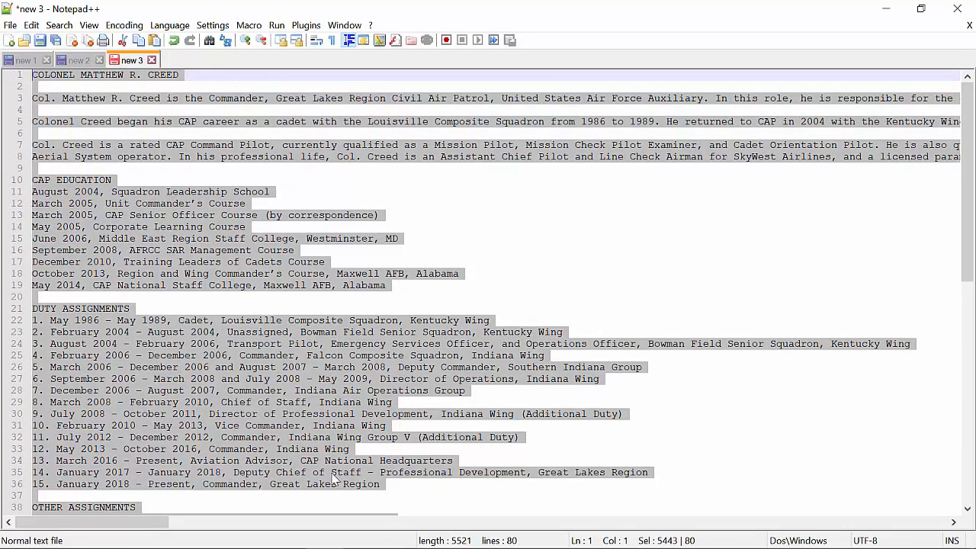
Switch back to Firefox and paste the plain-text biography into the Great Lakes Region Commander page's empty content editor
mouse_move(314, 543)
left_click(286, 533)
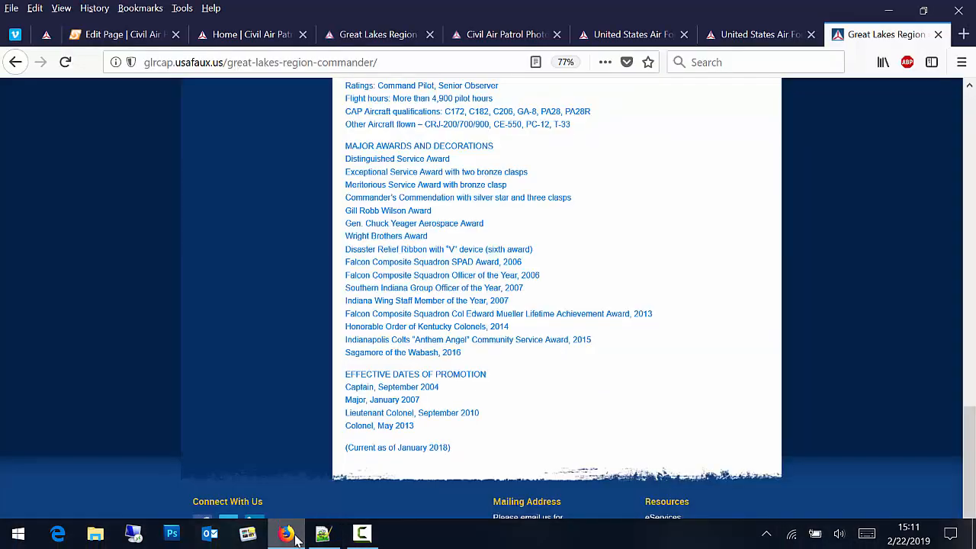
left_click(138, 38)
left_click(418, 263)
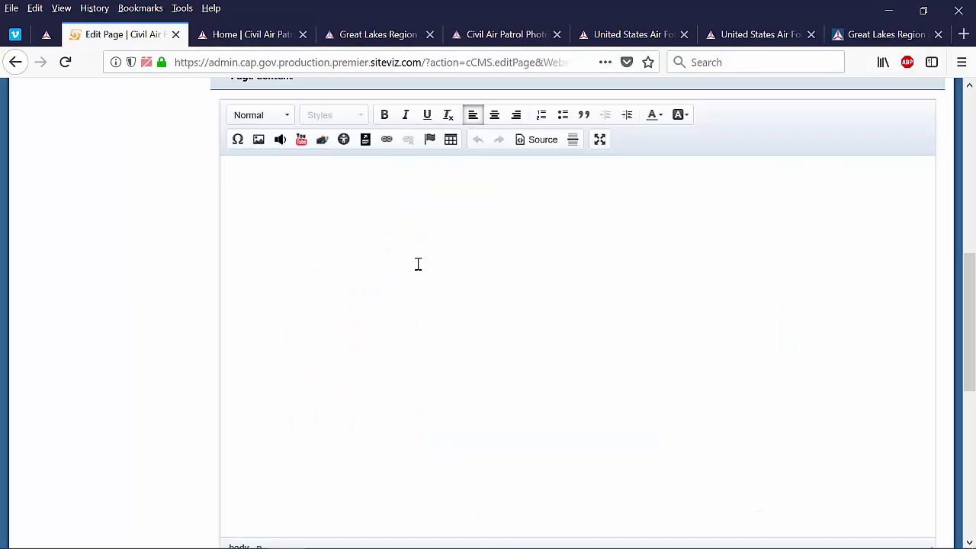
key("ctrl+v")
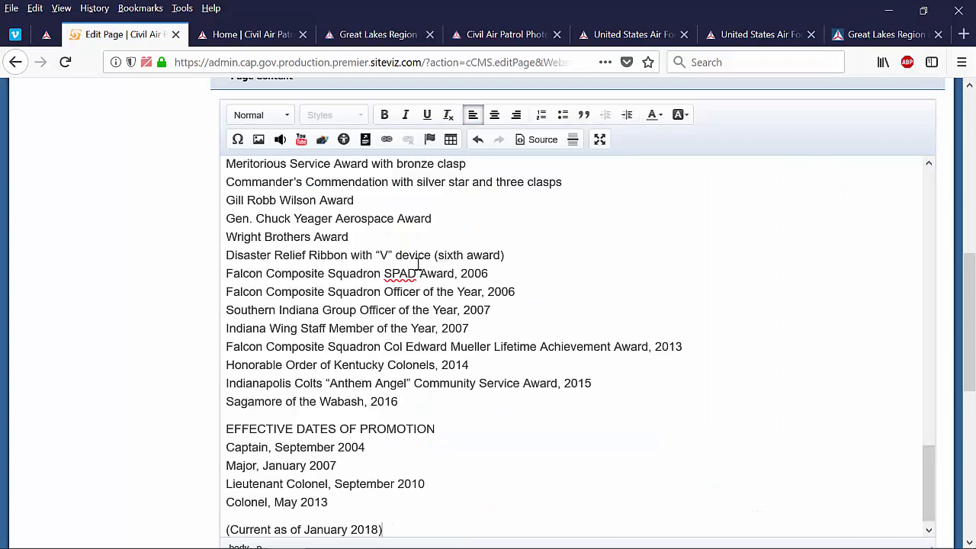
scroll(418, 264, "up", 15)
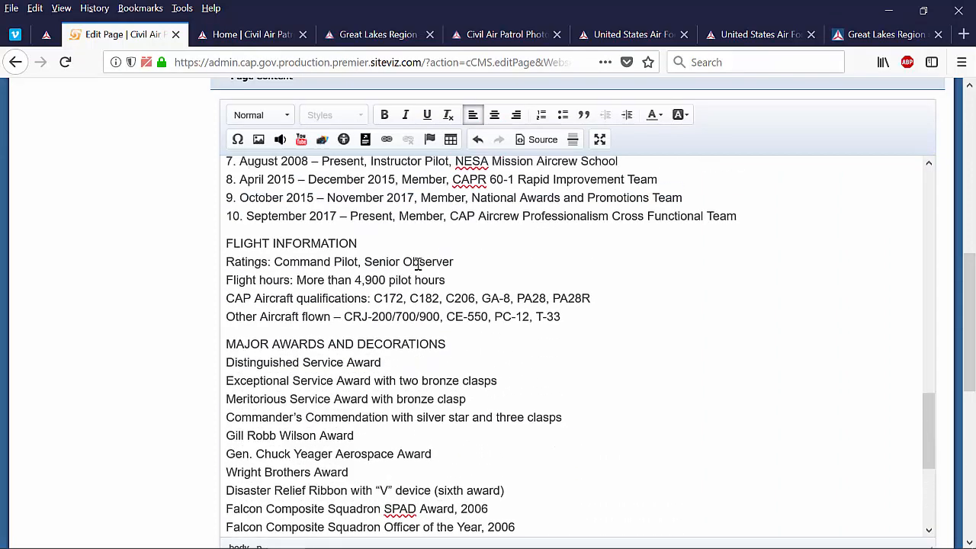
scroll(418, 264, "up", 8)
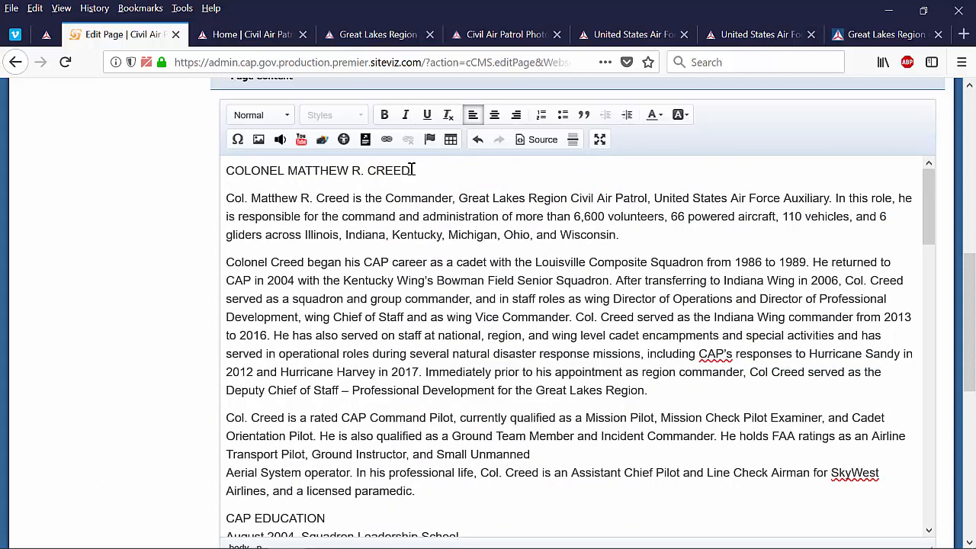
Format the title line with the commander's rank and name as Heading 5
left_click_drag(411, 170, 229, 170)
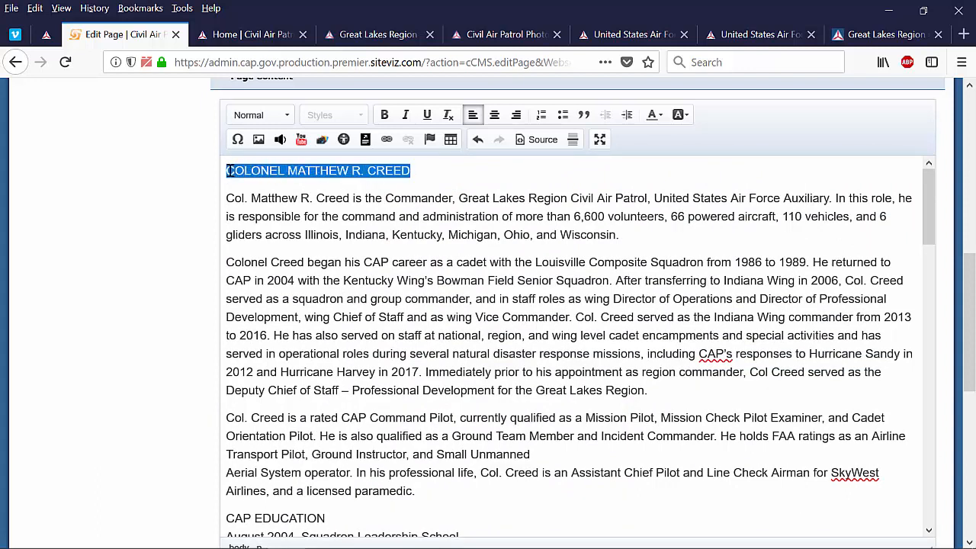
left_click(281, 115)
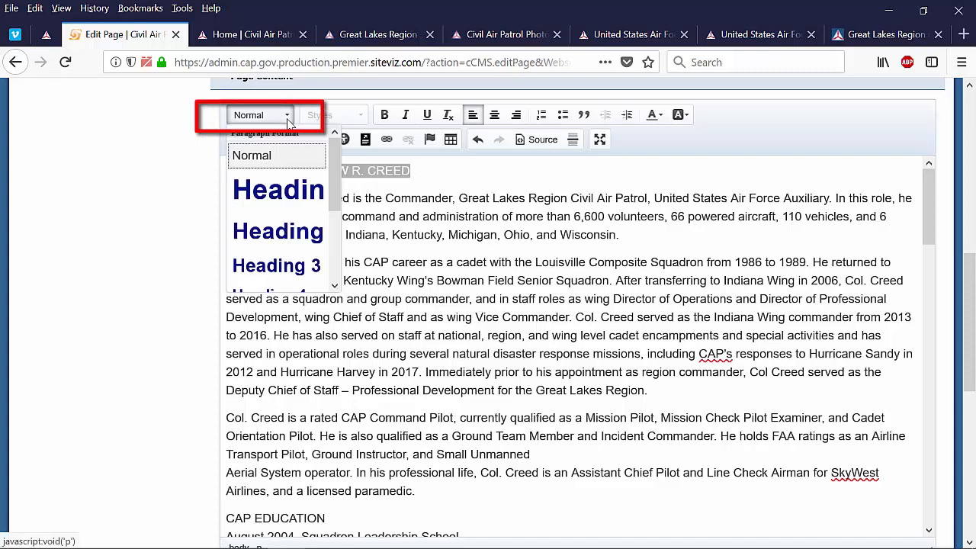
scroll(268, 284, "down", 3)
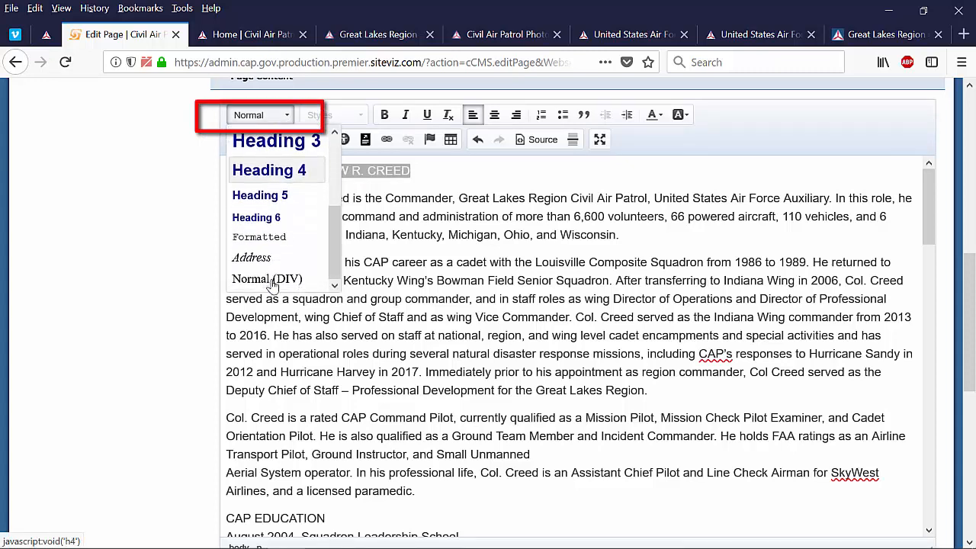
scroll(272, 283, "up", 1)
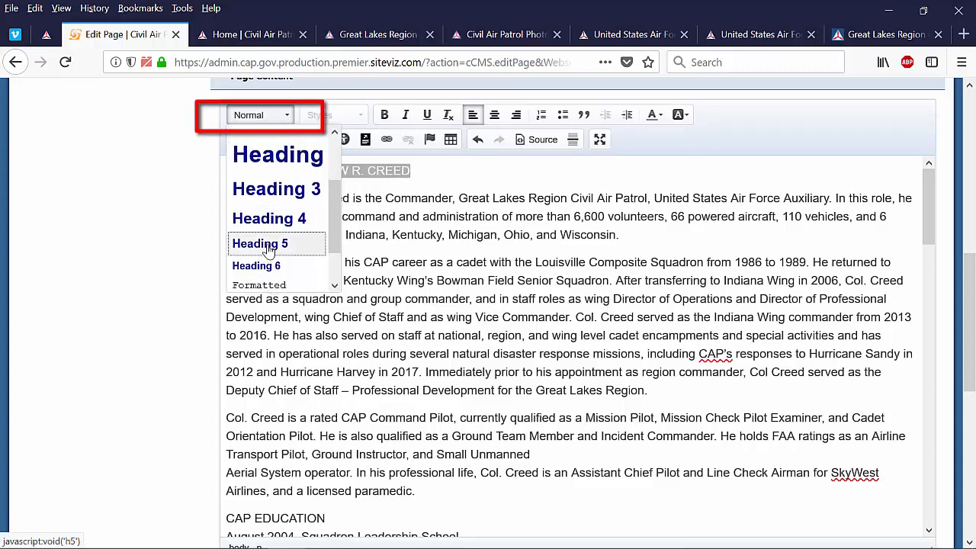
left_click(268, 250)
left_click(268, 248)
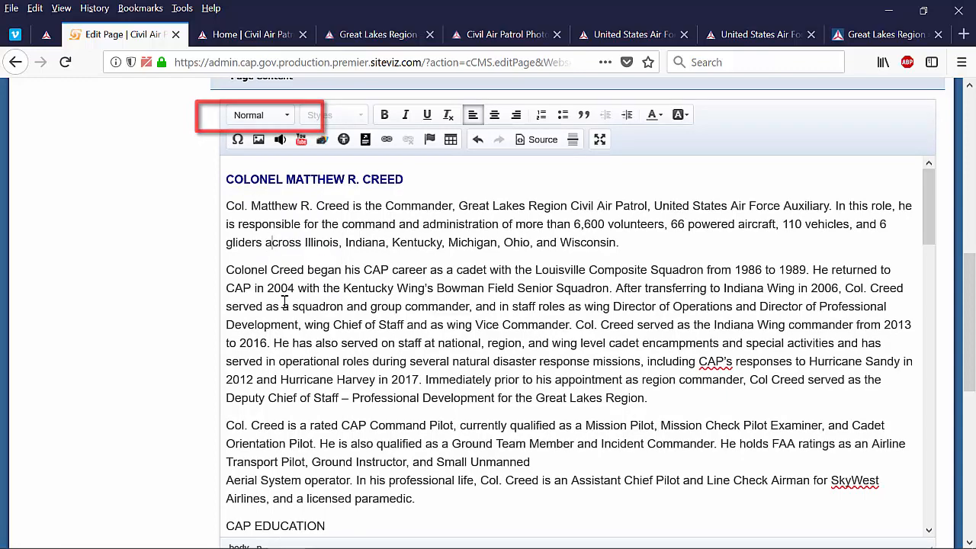
Make the CAP EDUCATION and DUTY ASSIGNMENTS section titles bold
scroll(282, 301, "down", 2)
scroll(282, 301, "down", 3)
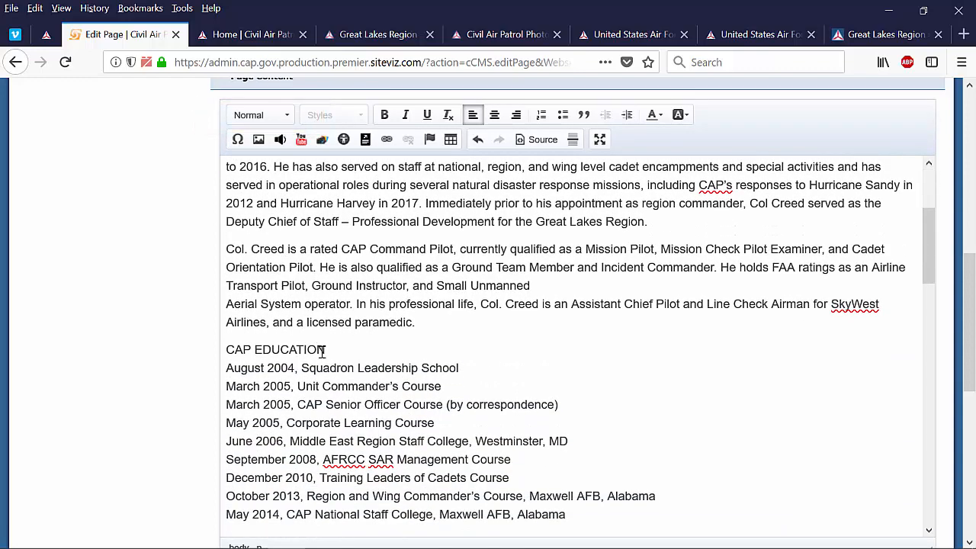
left_click_drag(329, 350, 226, 350)
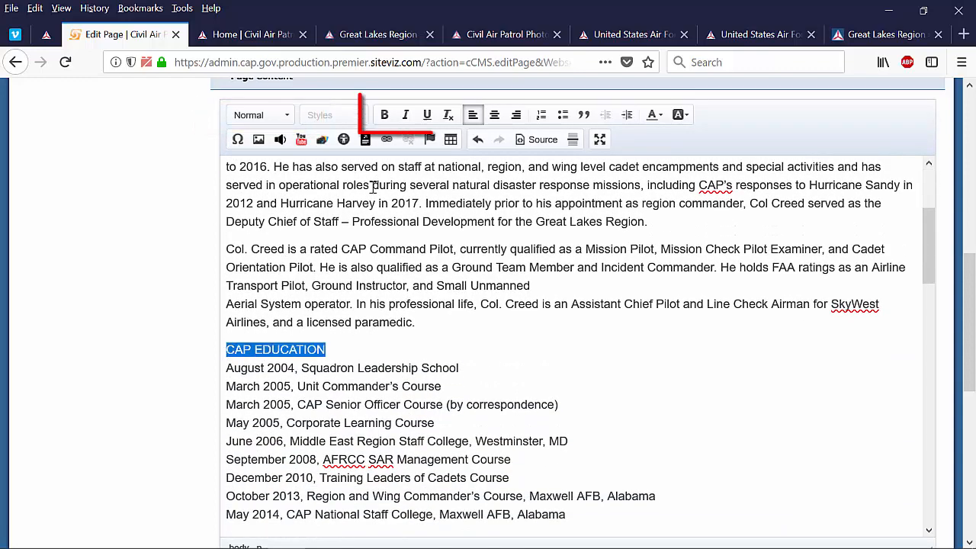
left_click(384, 115)
scroll(366, 328, "down", 5)
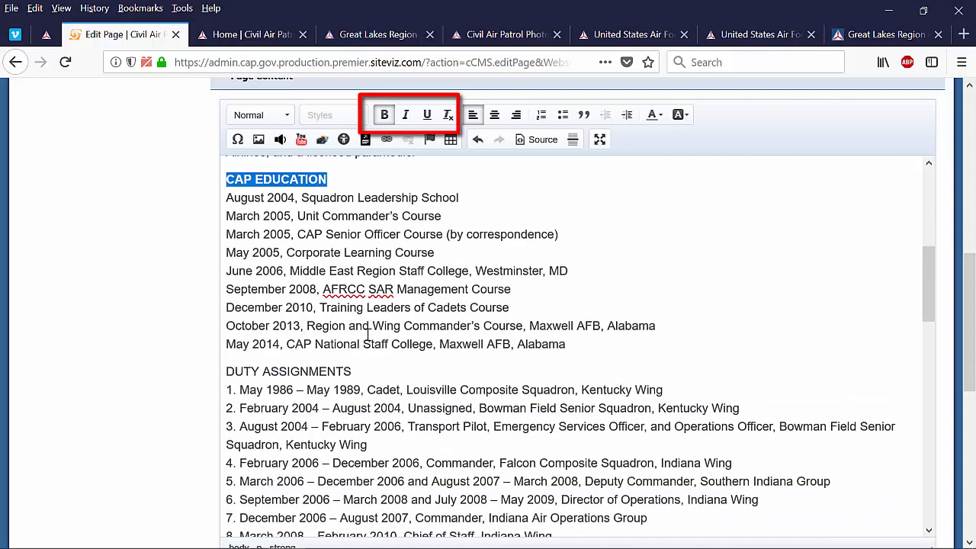
left_click_drag(362, 324, 226, 336)
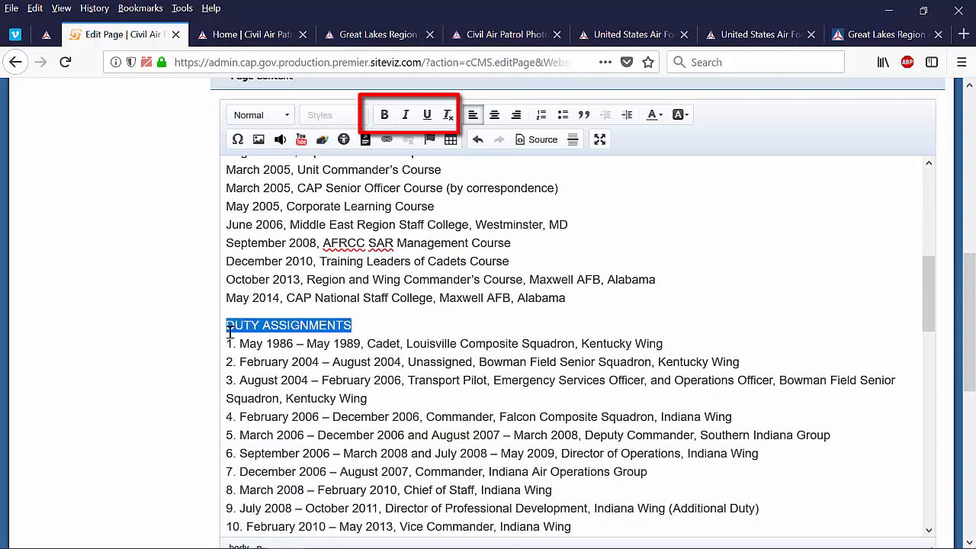
left_click(384, 115)
Make the OTHER ASSIGNMENTS section title bold
scroll(381, 320, "down", 6)
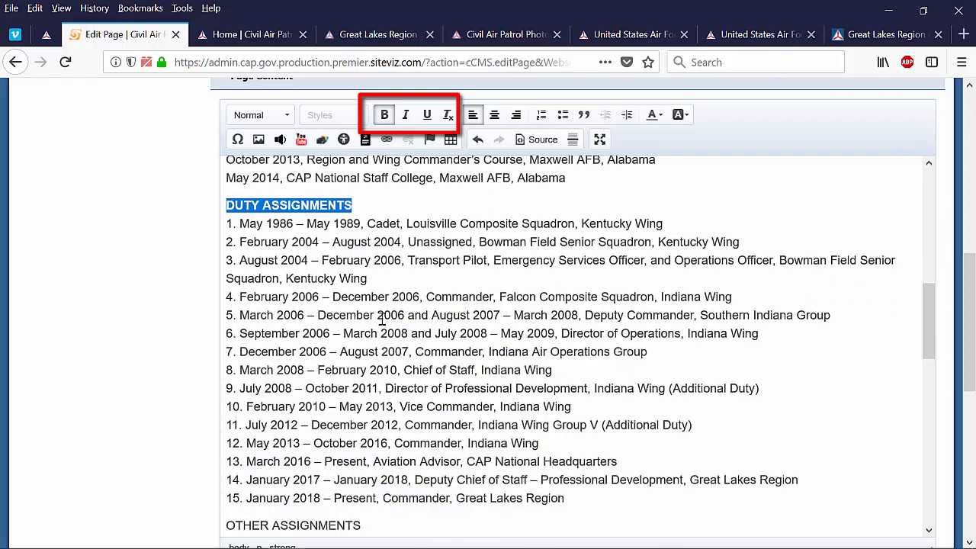
scroll(383, 335, "down", 1)
left_click_drag(378, 345, 225, 352)
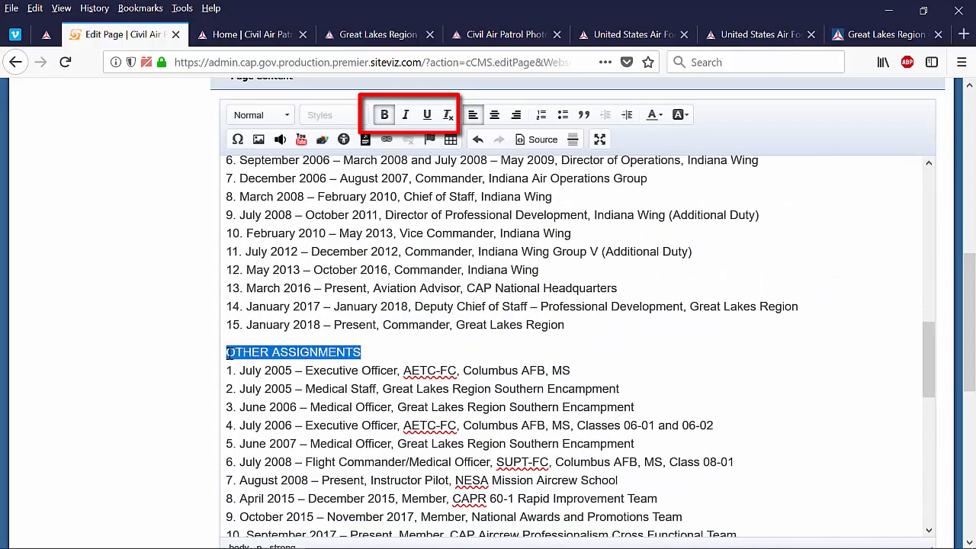
left_click(384, 115)
Make the FLIGHT INFORMATION and MAJOR AWARDS AND DECORATIONS section titles bold
scroll(363, 270, "down", 2)
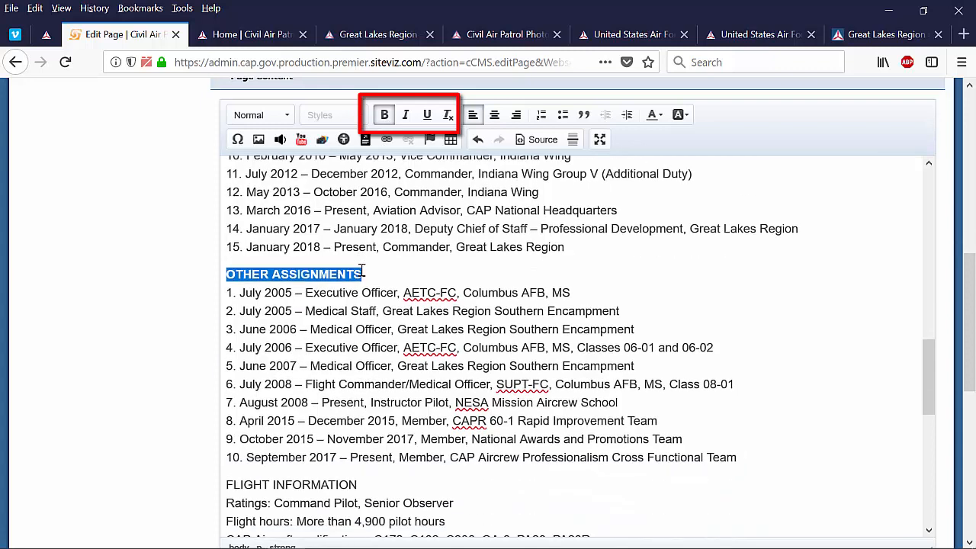
scroll(362, 270, "down", 6)
left_click_drag(360, 251, 226, 251)
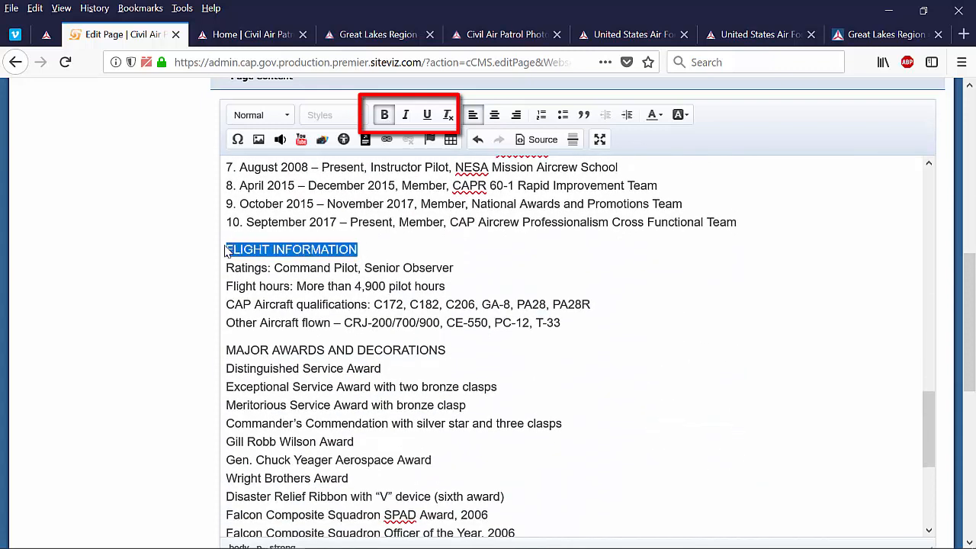
left_click(384, 115)
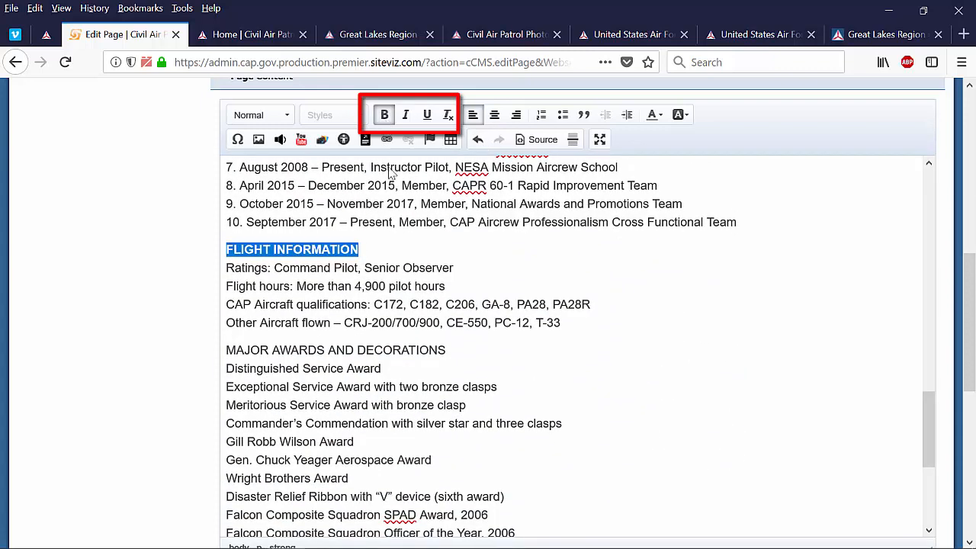
left_click_drag(450, 349, 221, 344)
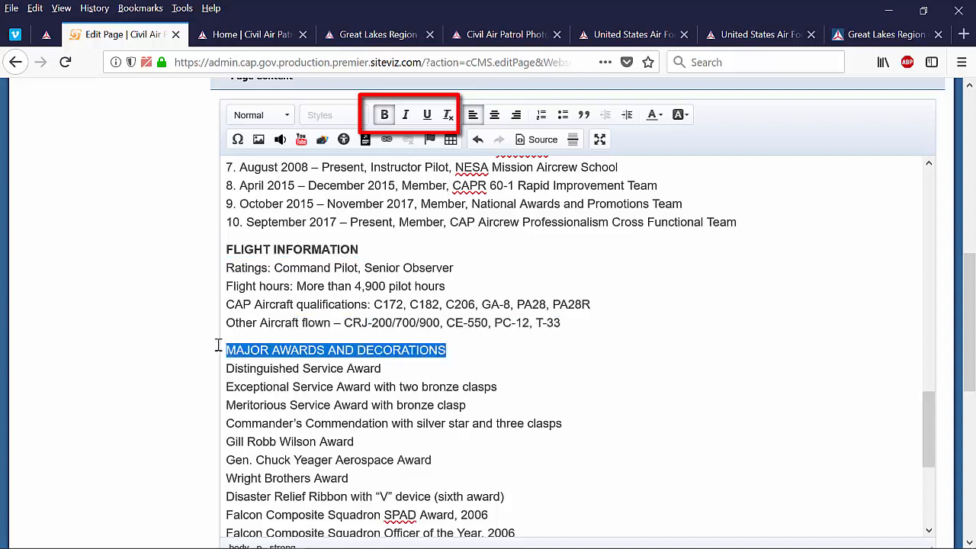
left_click(385, 118)
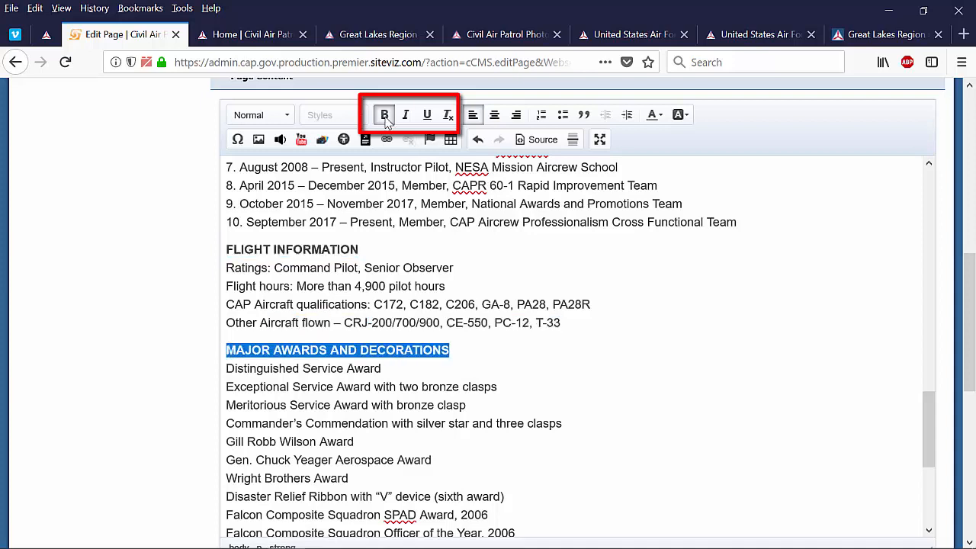
Make the EFFECTIVE DATES OF PROMOTION section title bold and italicize the closing line "(Current as of January 2018)"
left_click(551, 274)
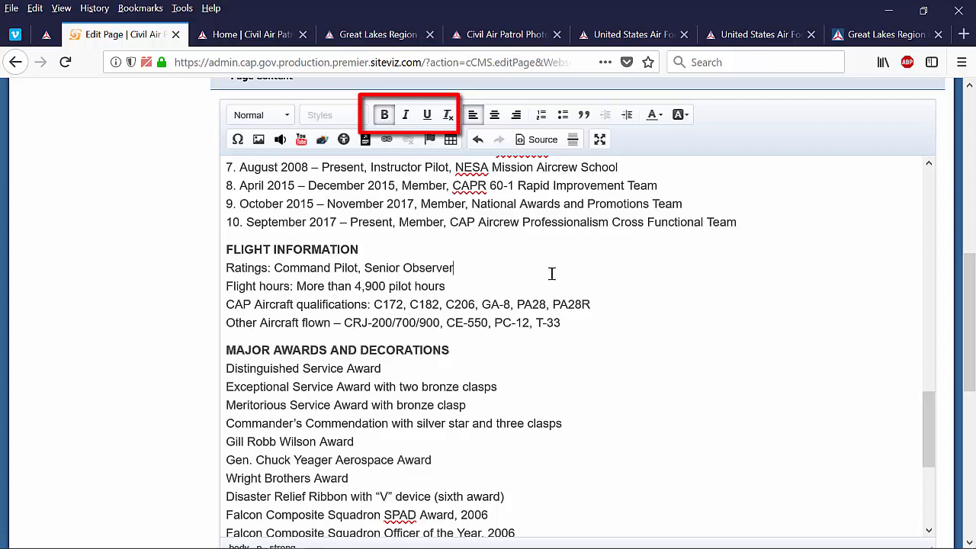
scroll(551, 274, "down", 6)
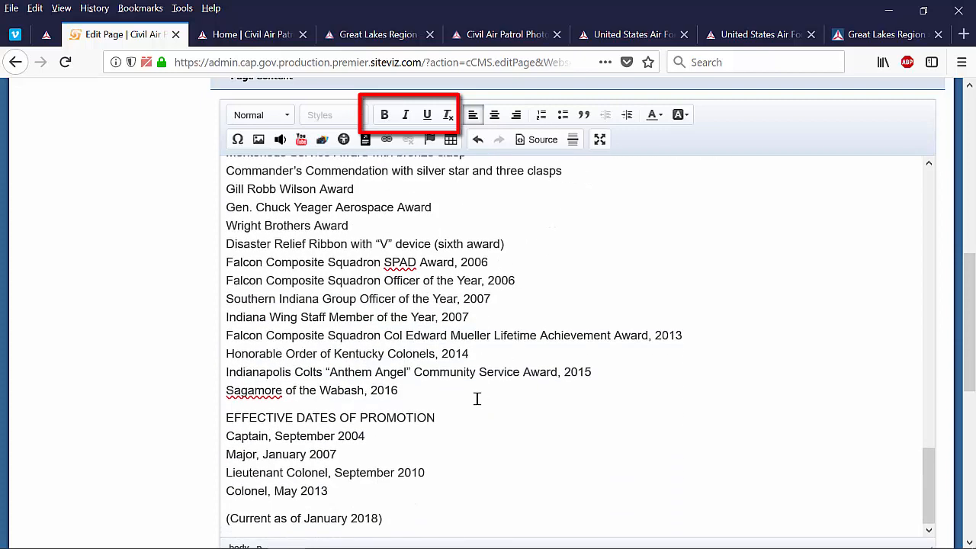
left_click_drag(438, 421, 225, 413)
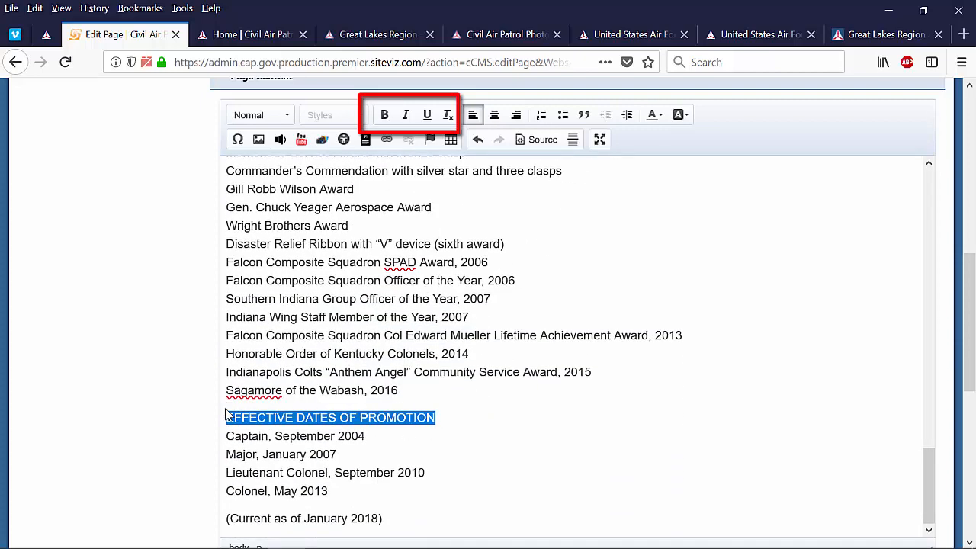
left_click(385, 118)
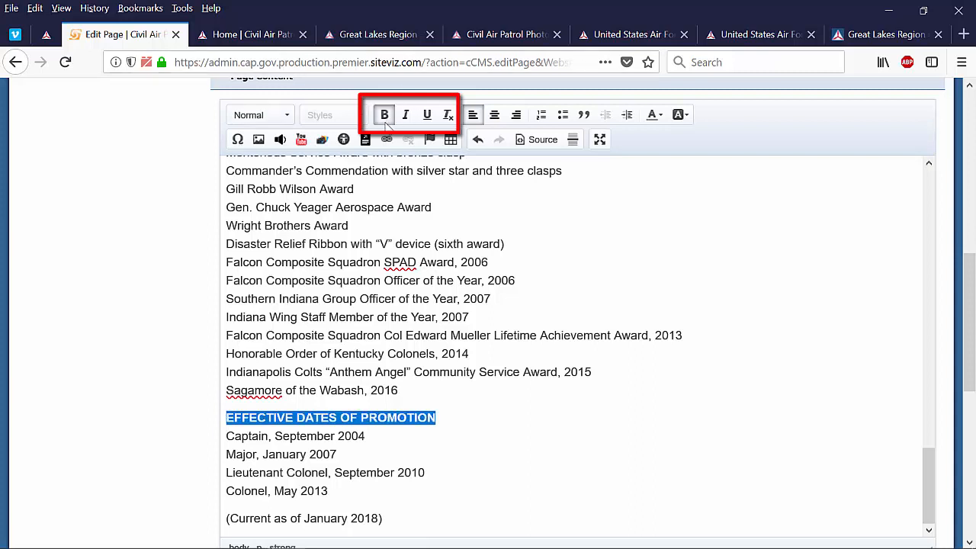
left_click_drag(386, 521, 169, 532)
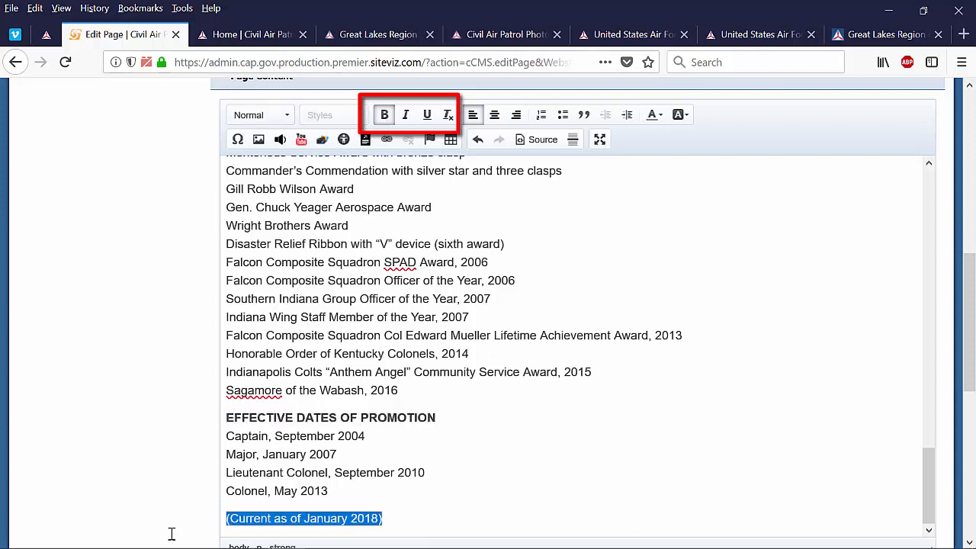
left_click(406, 116)
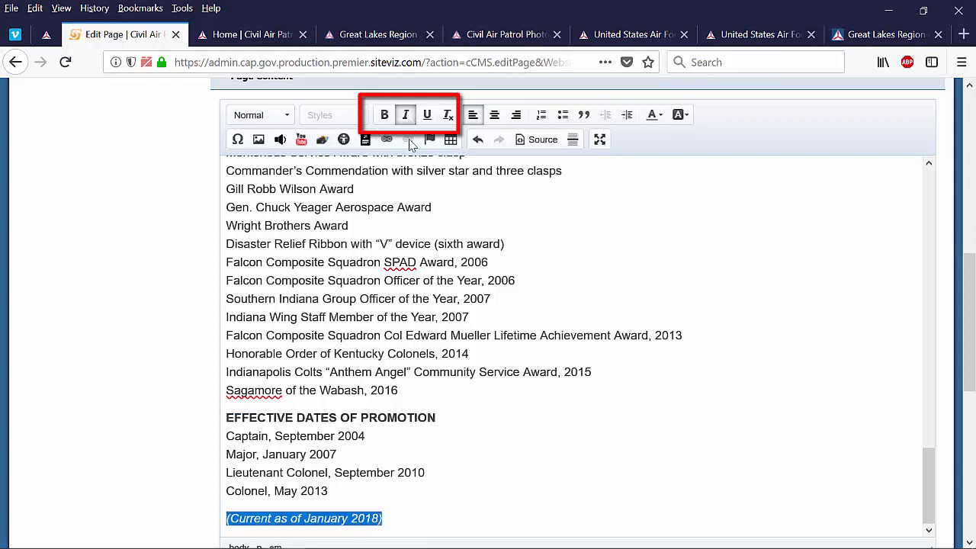
left_click(461, 414)
Check the HTML source of the biography in the page content, and save and publish the page
scroll(665, 224, "up", 15)
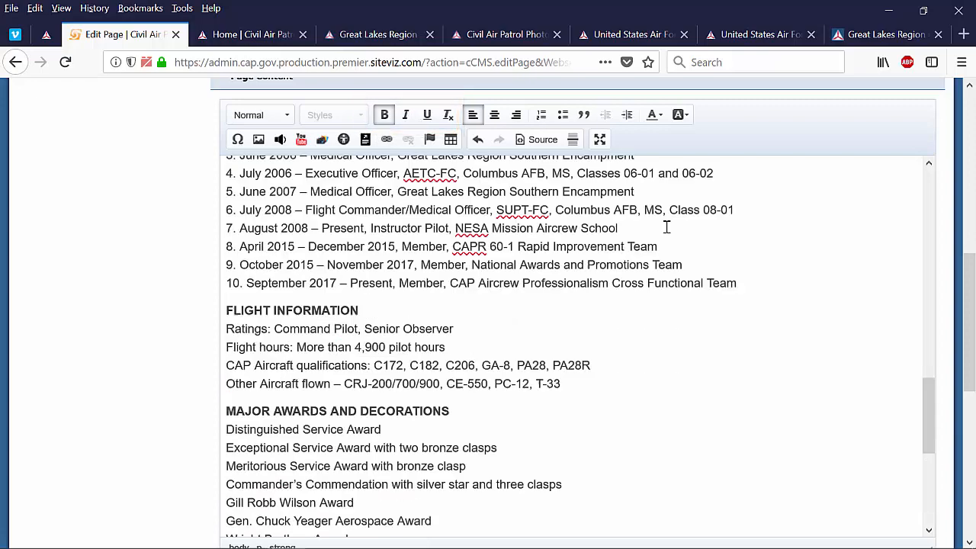
left_click(535, 144)
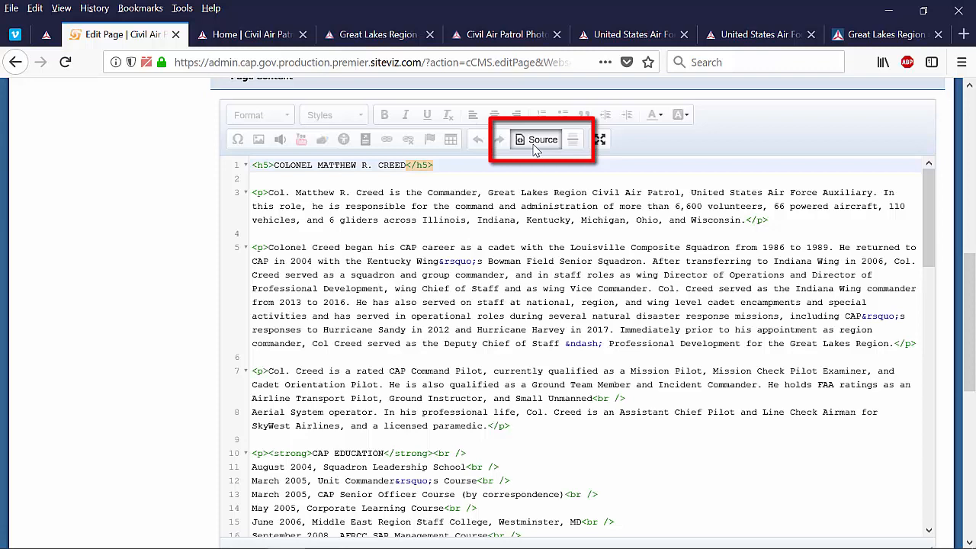
left_click(536, 146)
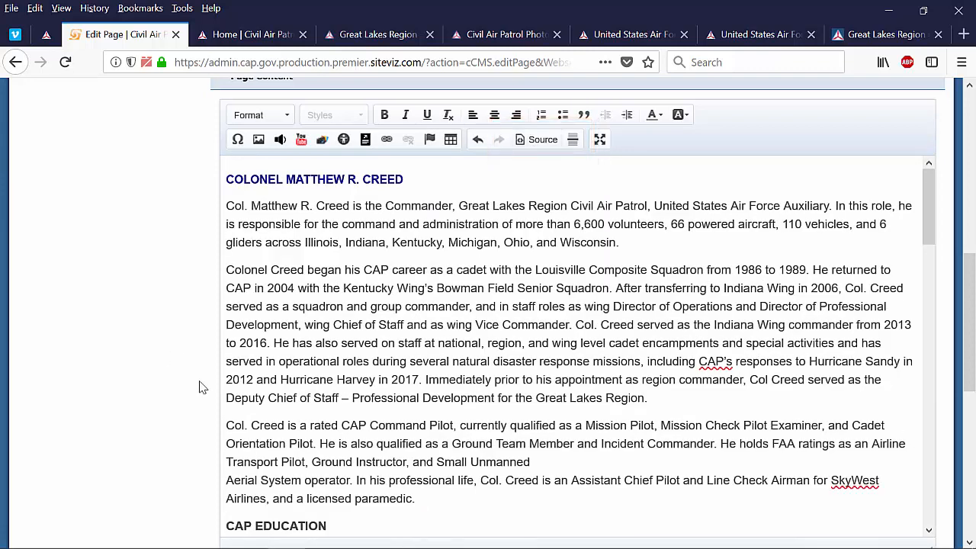
scroll(174, 411, "down", 5)
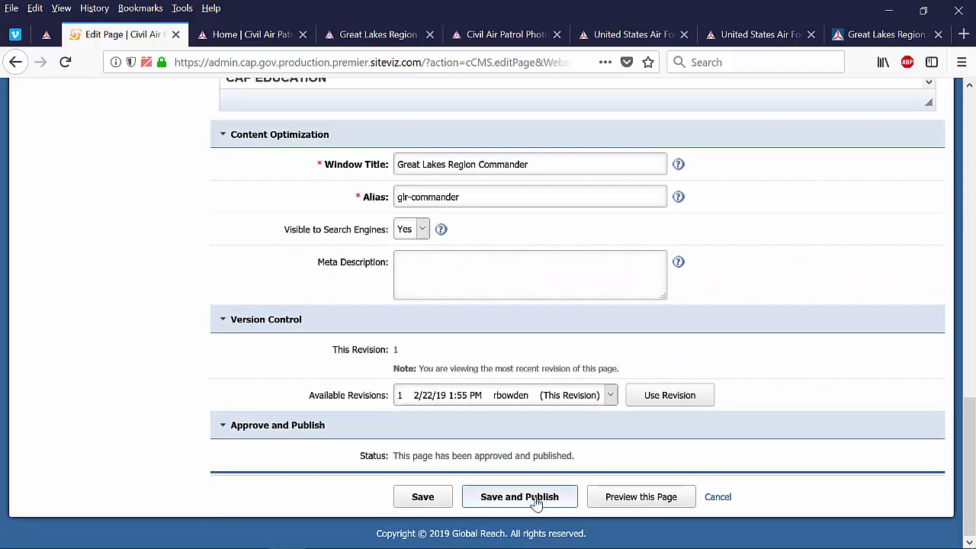
left_click(538, 497)
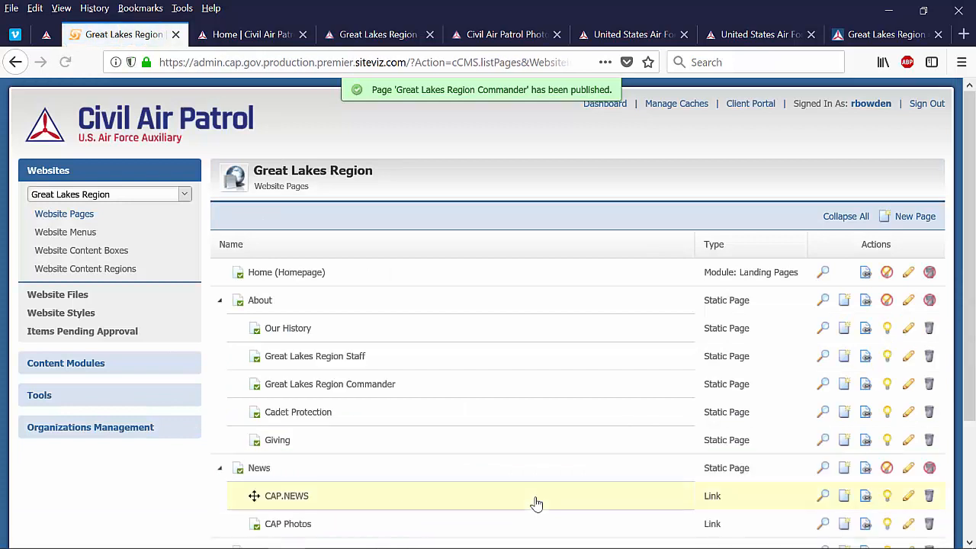
Open the Great Lakes Region Commander page on the live Great Lakes Region website and reload it
left_click(270, 34)
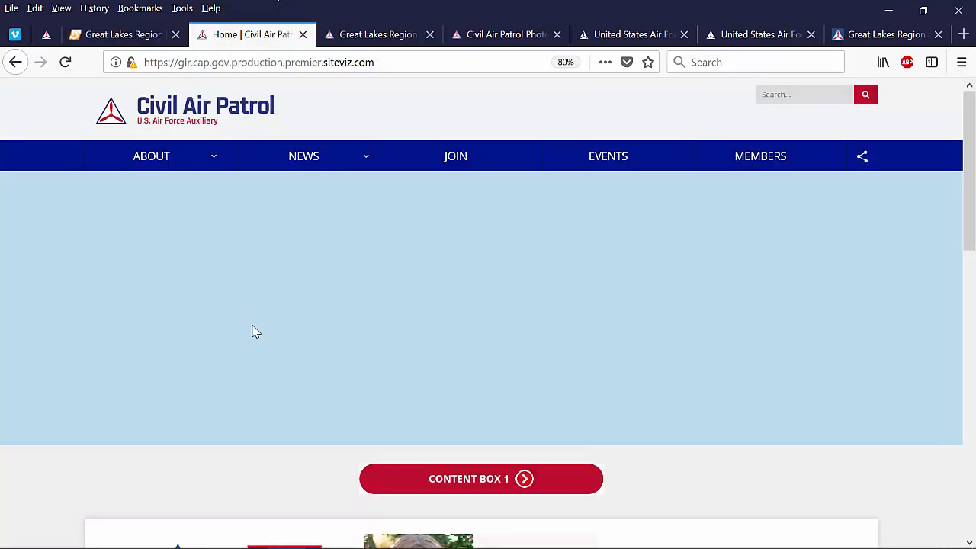
key("F5")
mouse_move(208, 157)
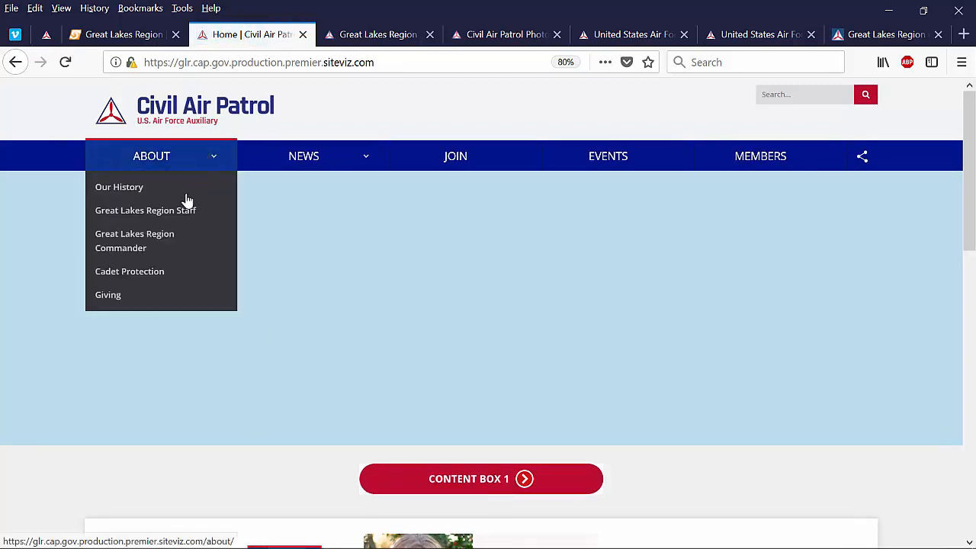
left_click(148, 244)
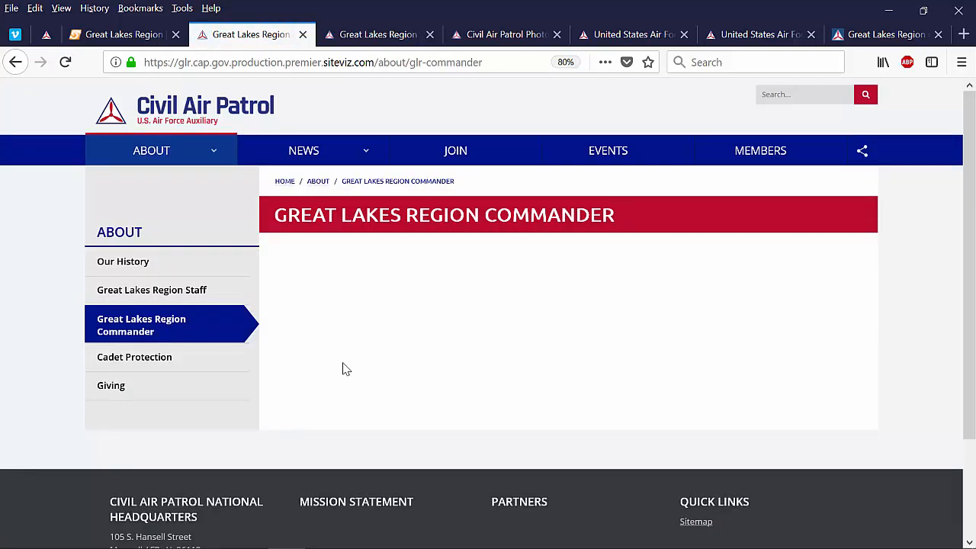
scroll(343, 366, "down", 3)
scroll(342, 365, "up", 3)
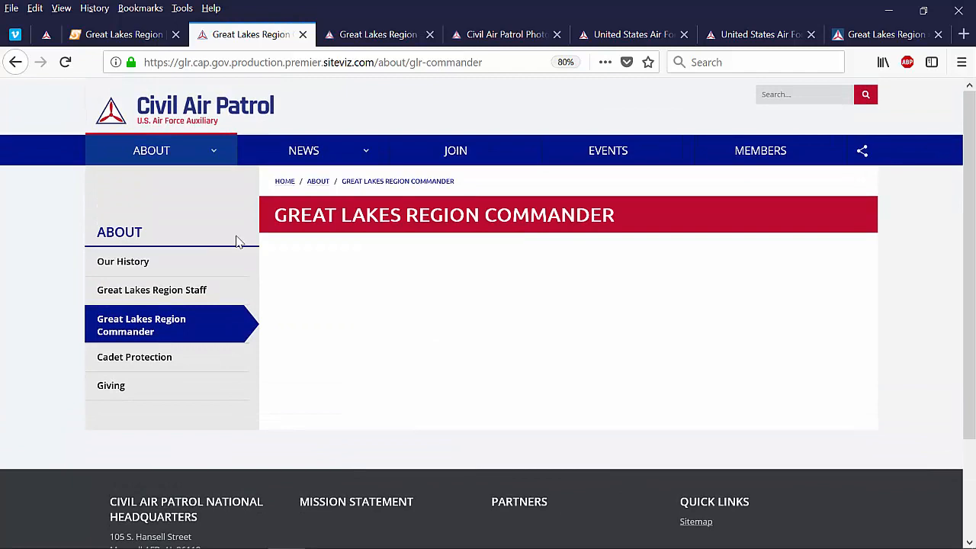
left_click(65, 63)
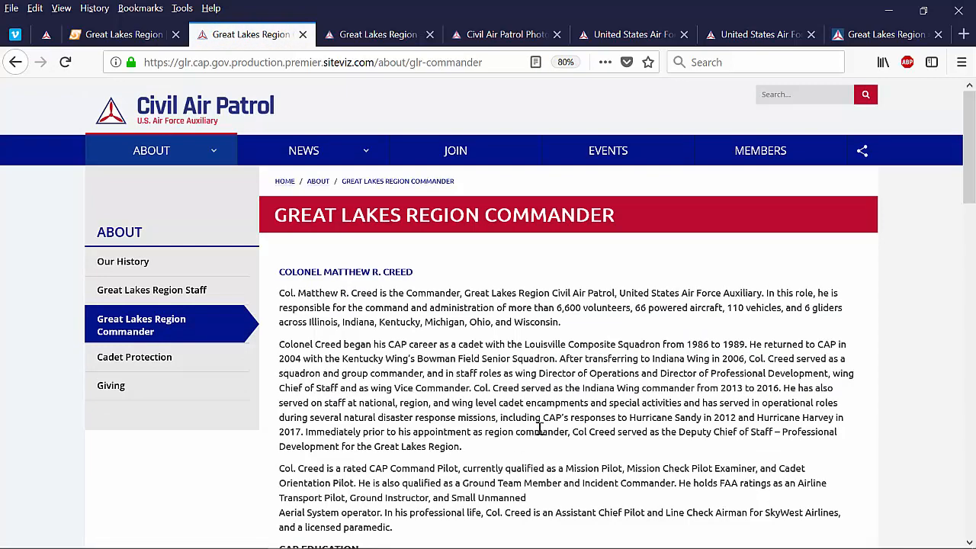
Review the published biography's text and section titles from the introduction through the major awards
scroll(539, 428, "down", 3)
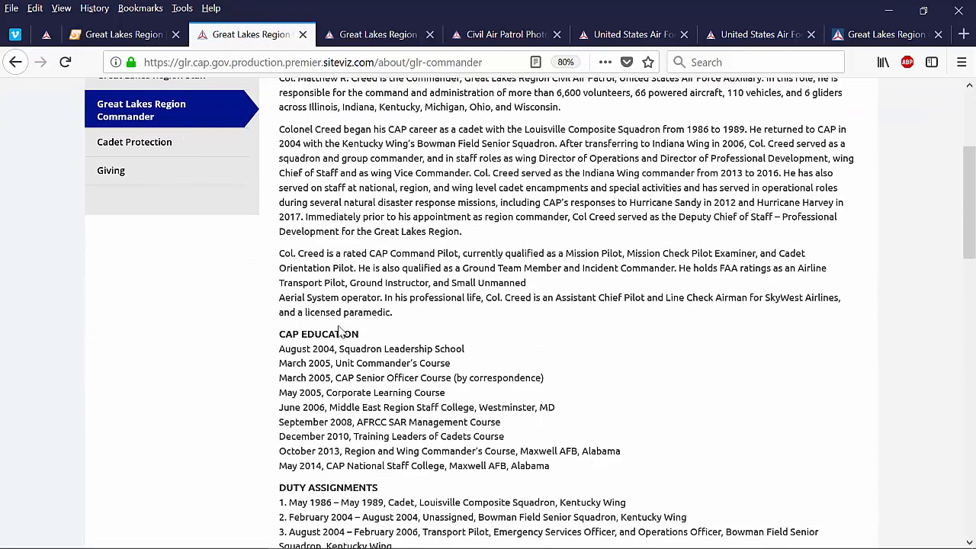
scroll(381, 367, "down", 4)
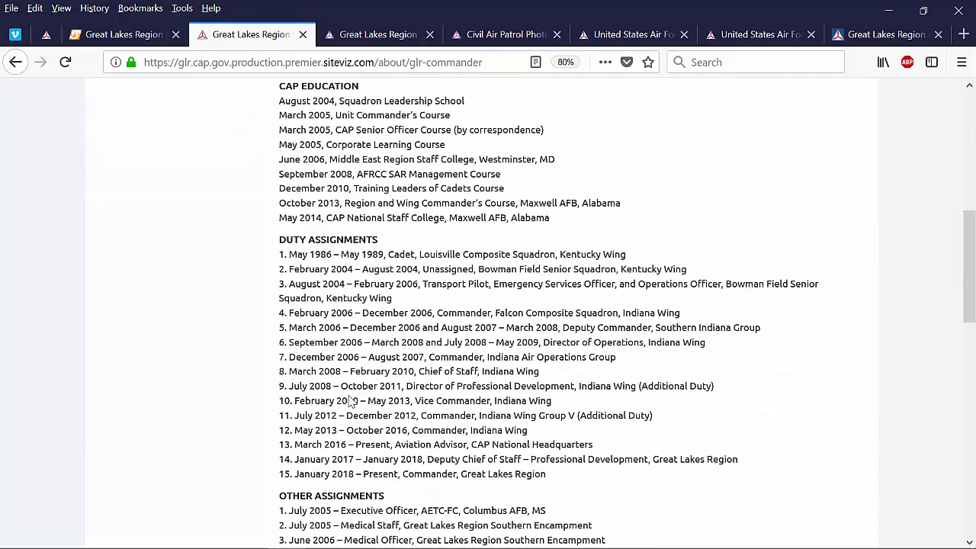
scroll(349, 396, "down", 3)
scroll(348, 396, "down", 5)
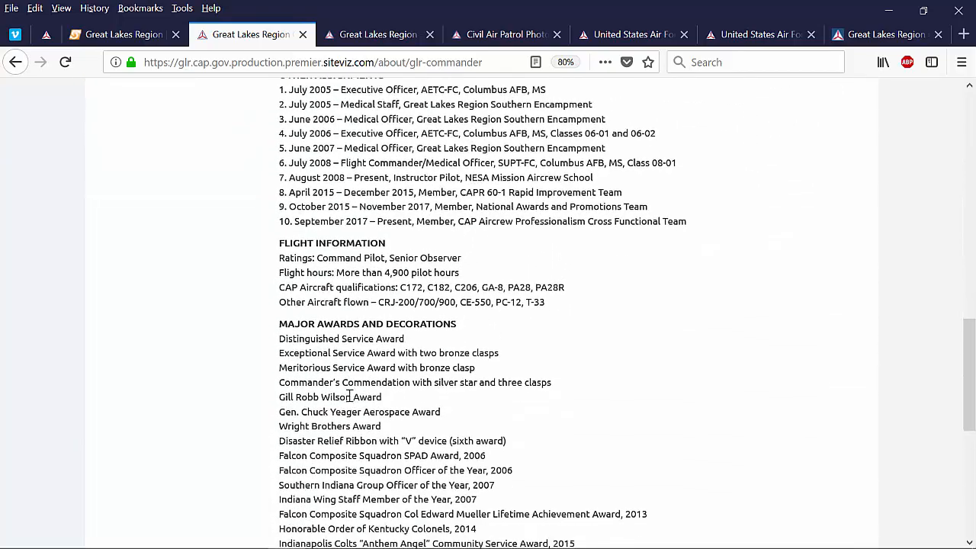
scroll(348, 396, "up", 12)
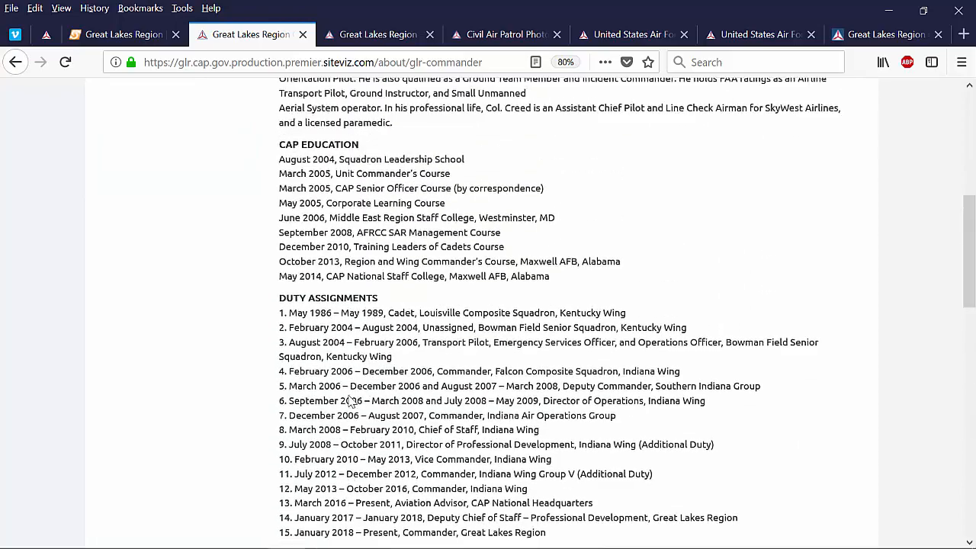
scroll(349, 396, "up", 1)
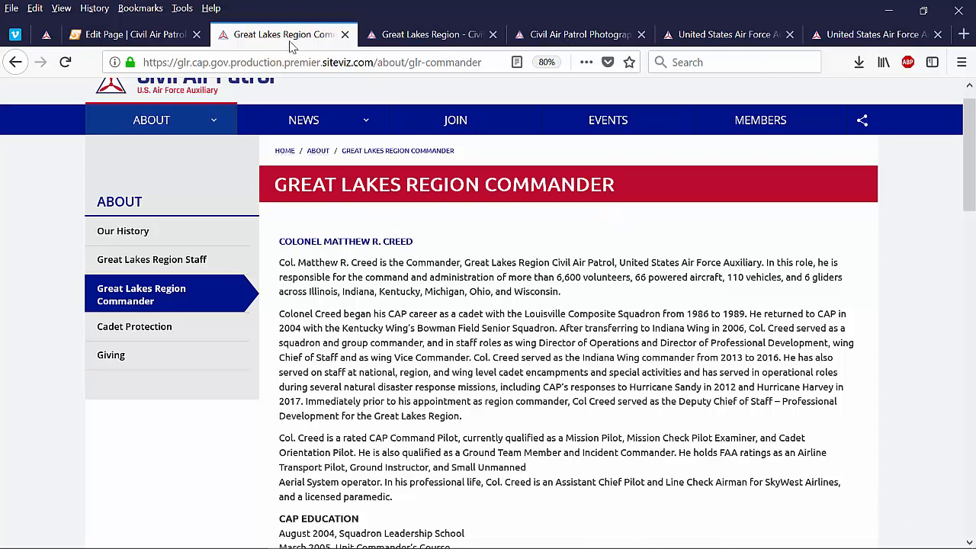
Switch back to the CMS and add a new website files folder named GLR-GLR-001
left_click(152, 35)
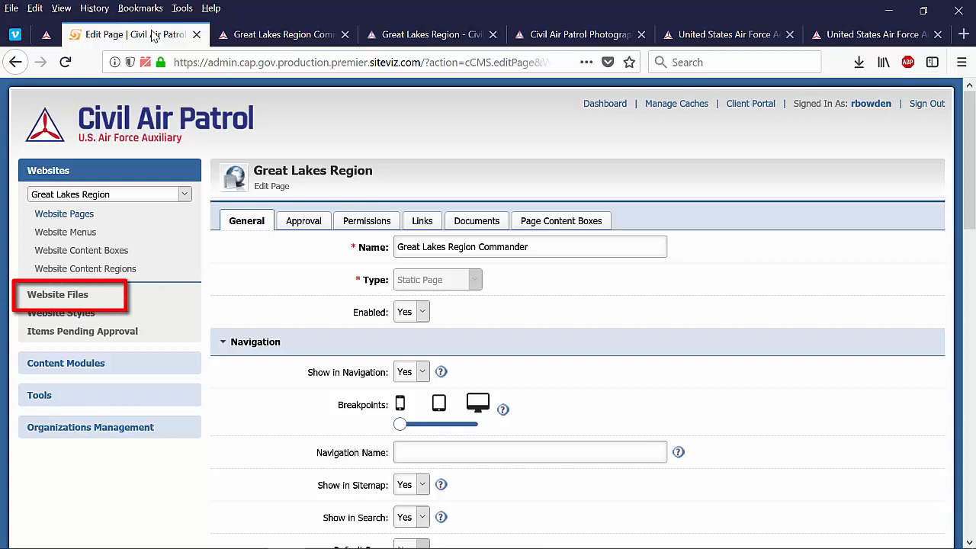
left_click(67, 302)
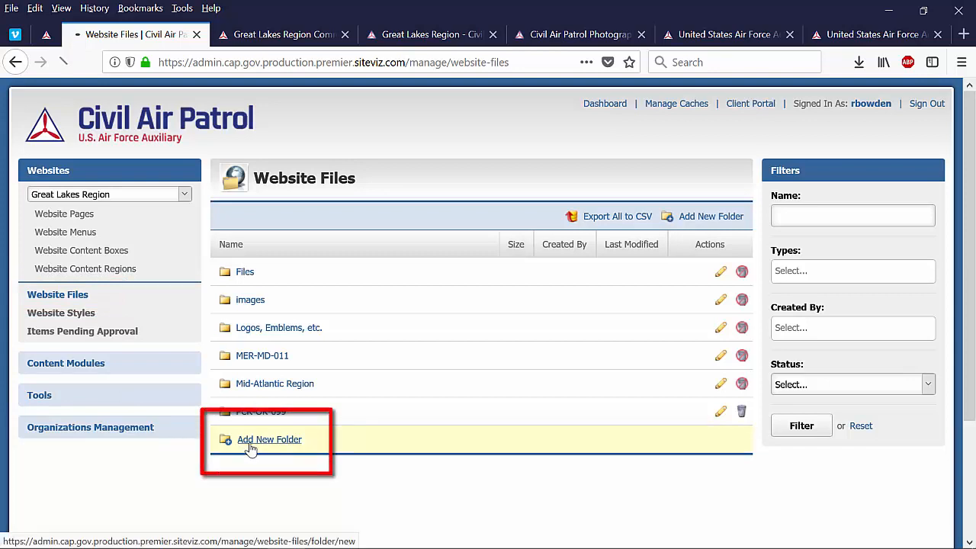
left_click(440, 239)
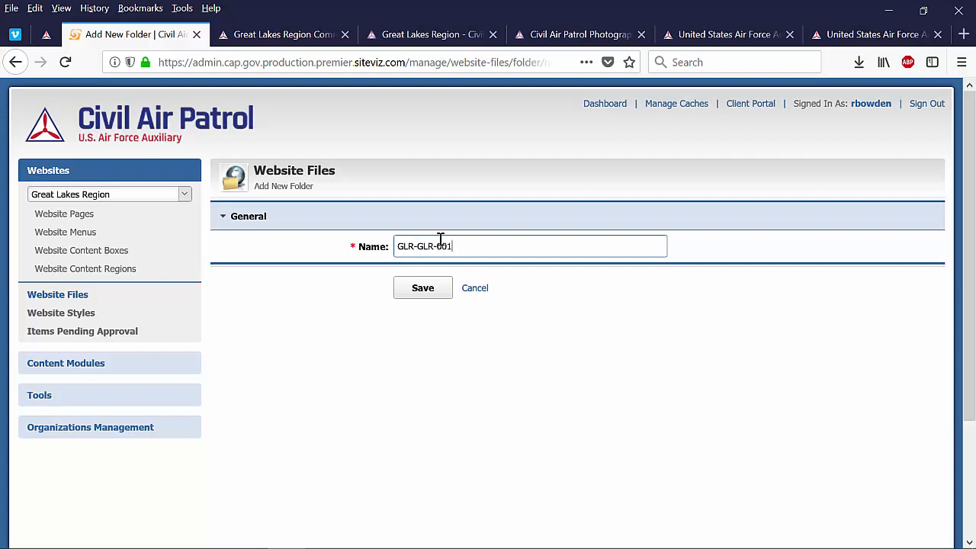
left_click(422, 288)
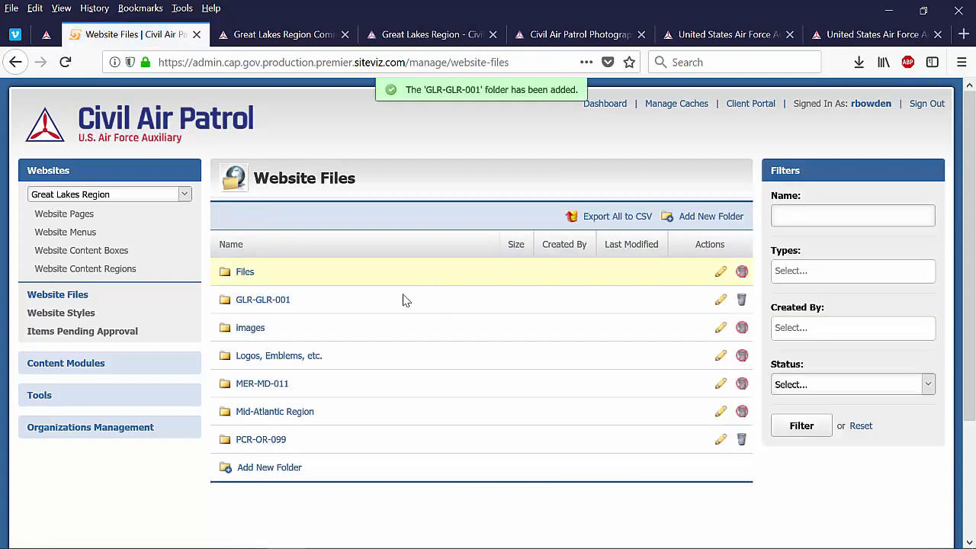
Add the commander's 2016 bio JPG to the GLR-GLR-001 folder, named with the commander's rank and surname
left_click(254, 302)
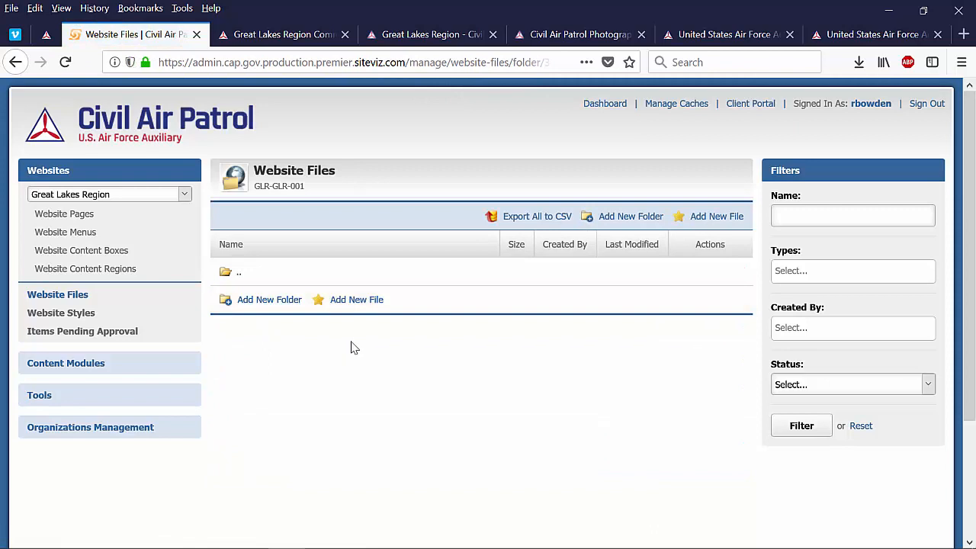
left_click(357, 301)
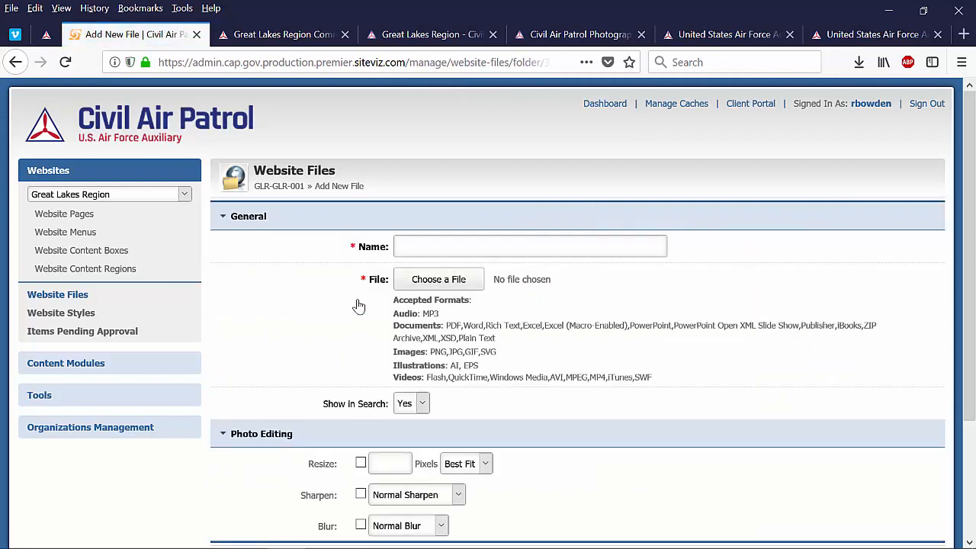
left_click(411, 250)
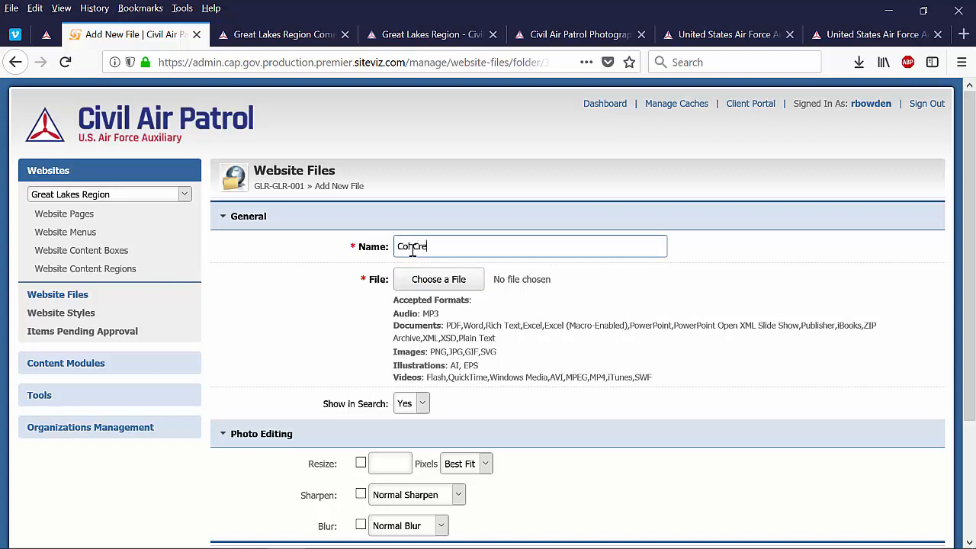
type("Col Creed")
left_click(419, 281)
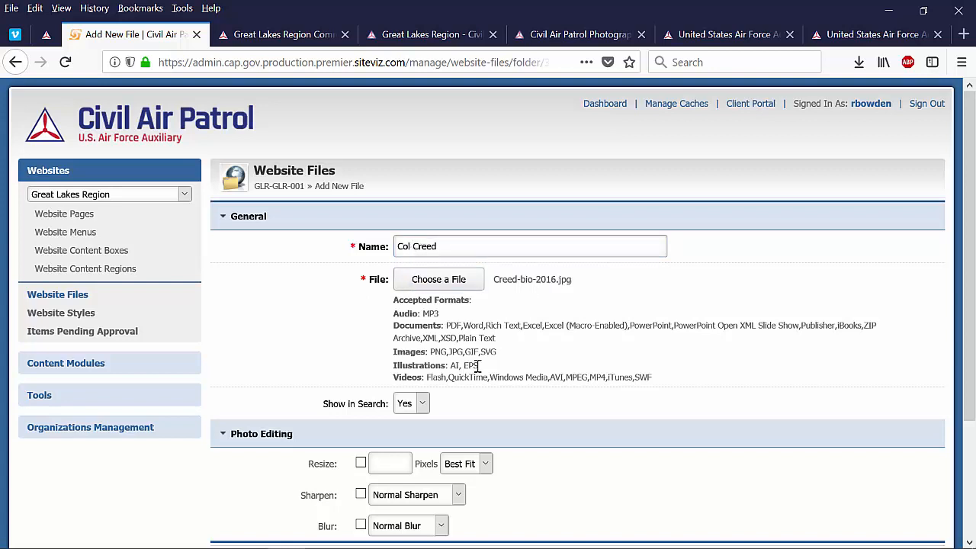
scroll(478, 366, "down", 3)
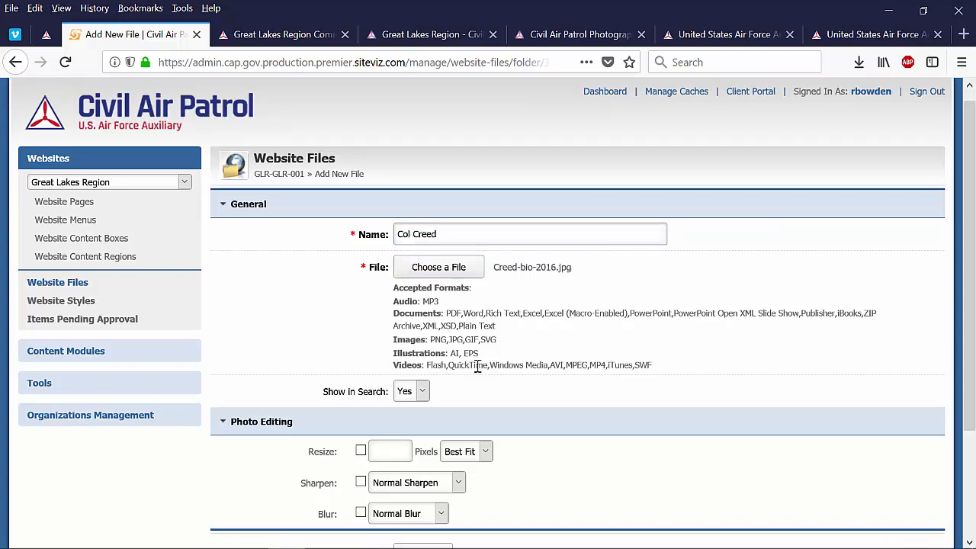
scroll(478, 371, "down", 1)
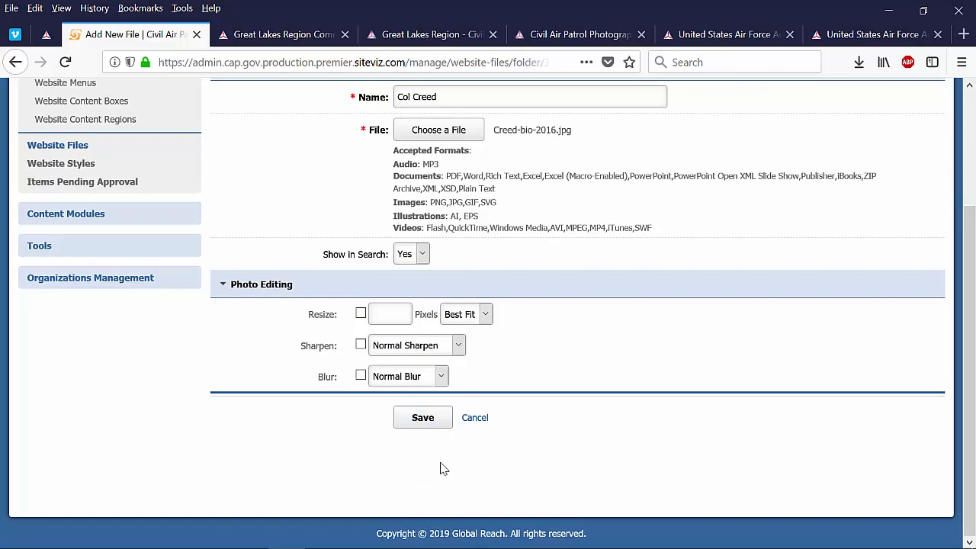
left_click(422, 418)
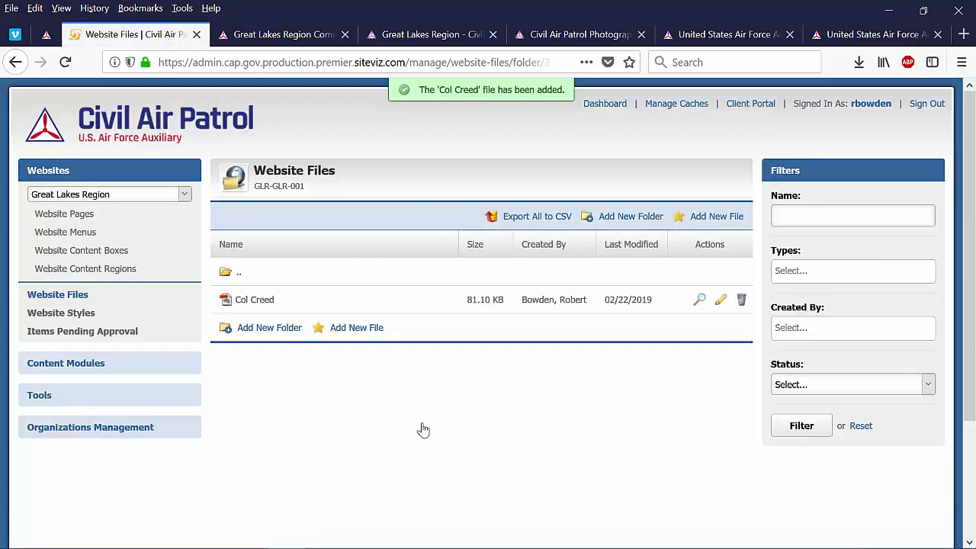
Open the Great Lakes Region Commander page for editing from the website pages and go to its page content
left_click(63, 214)
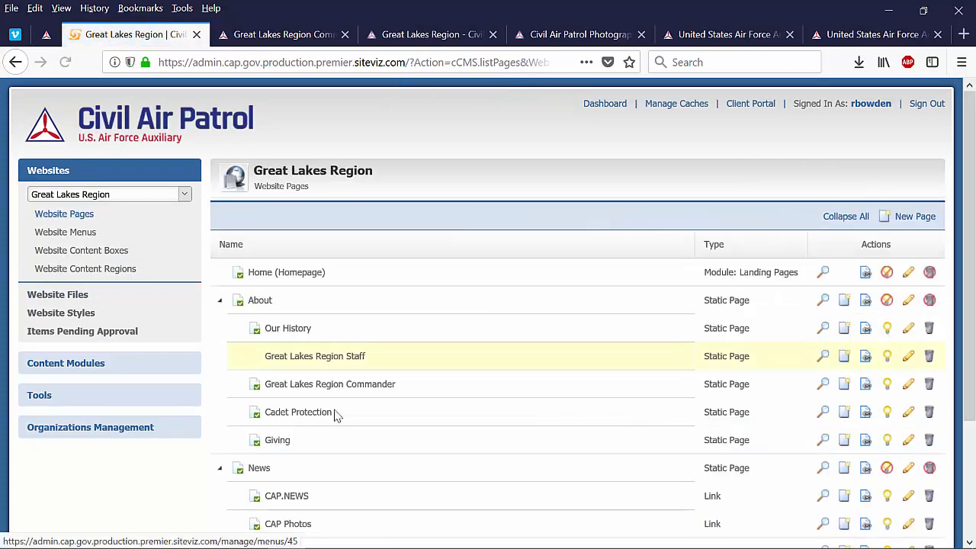
left_click(908, 384)
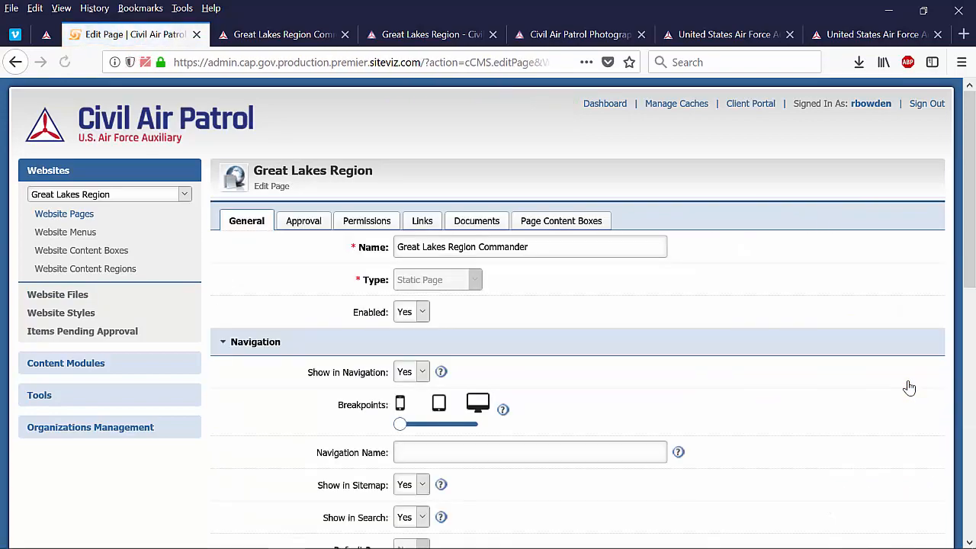
scroll(909, 387, "down", 6)
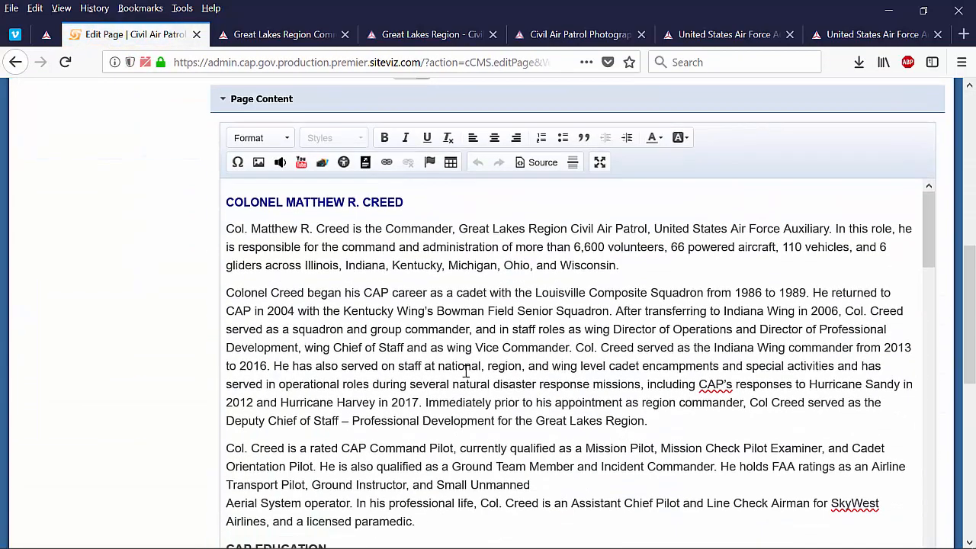
Start inserting an image before the first biography paragraph and choose the commander's photo from the GLR-GLR-001 folder
left_click(226, 228)
left_click(229, 205)
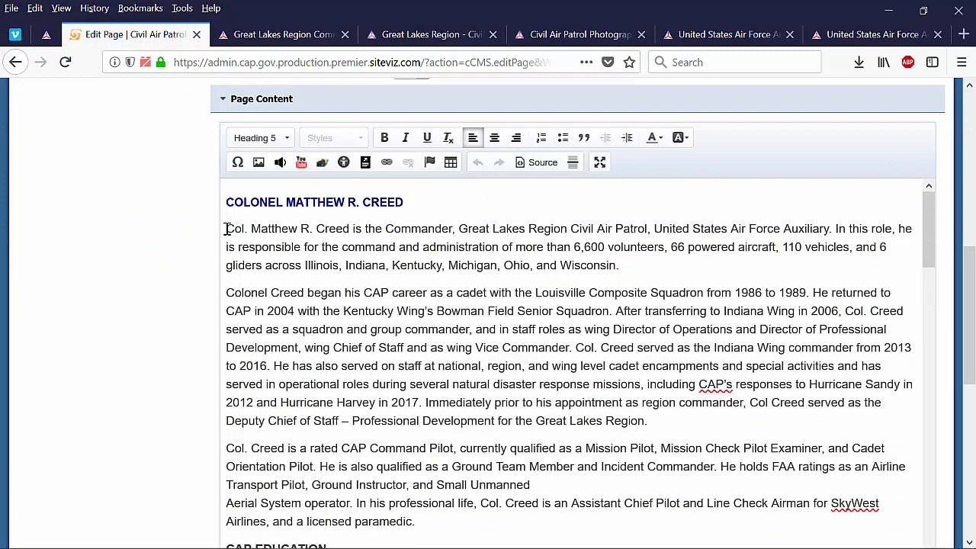
left_click(227, 228)
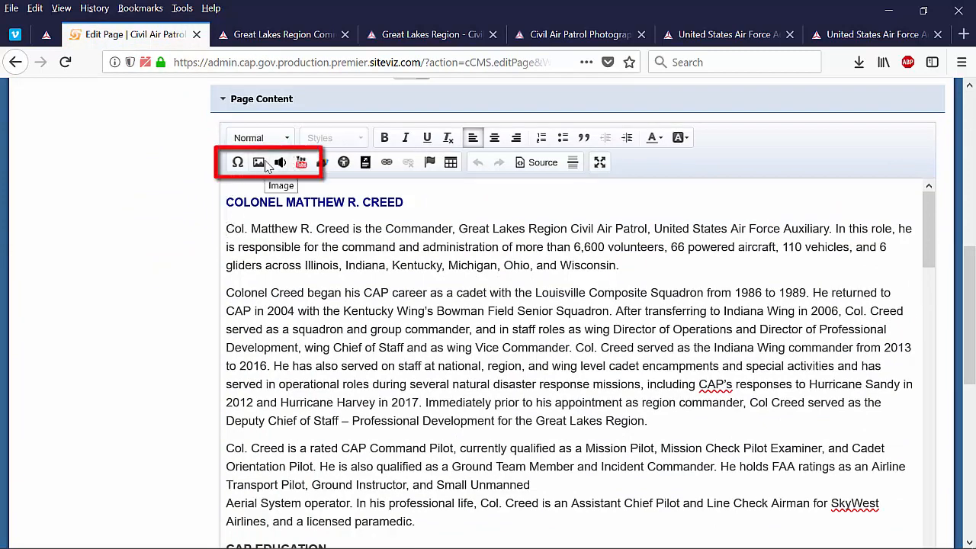
left_click(266, 166)
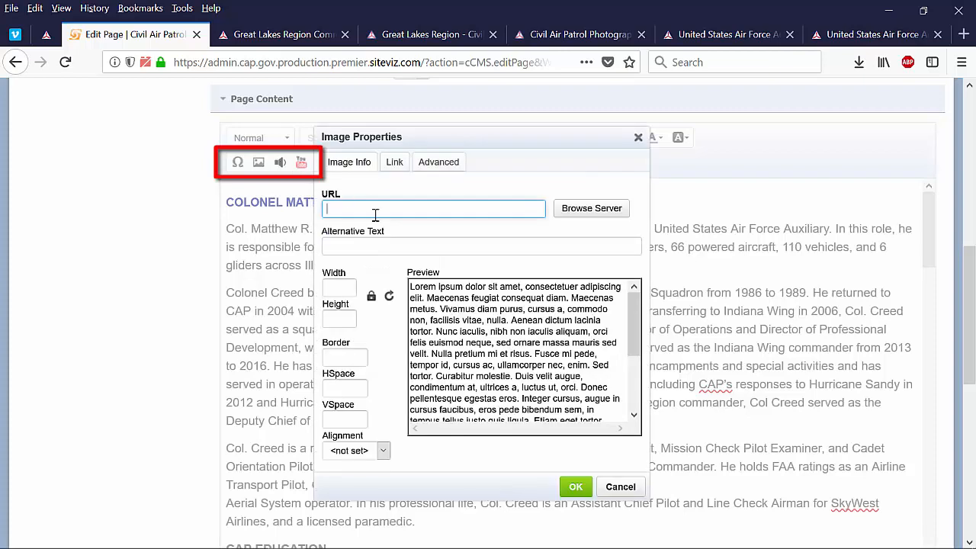
left_click(562, 217)
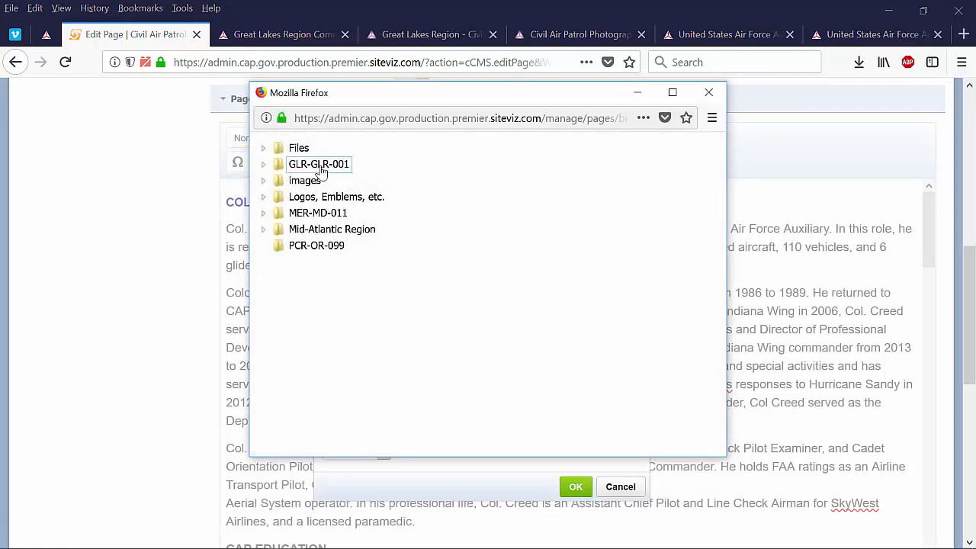
left_click(266, 166)
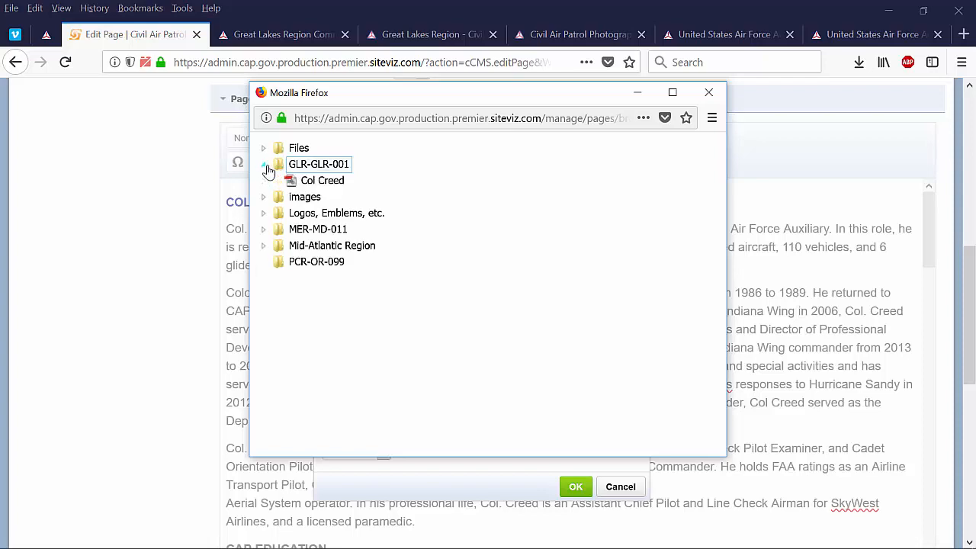
double_click(298, 180)
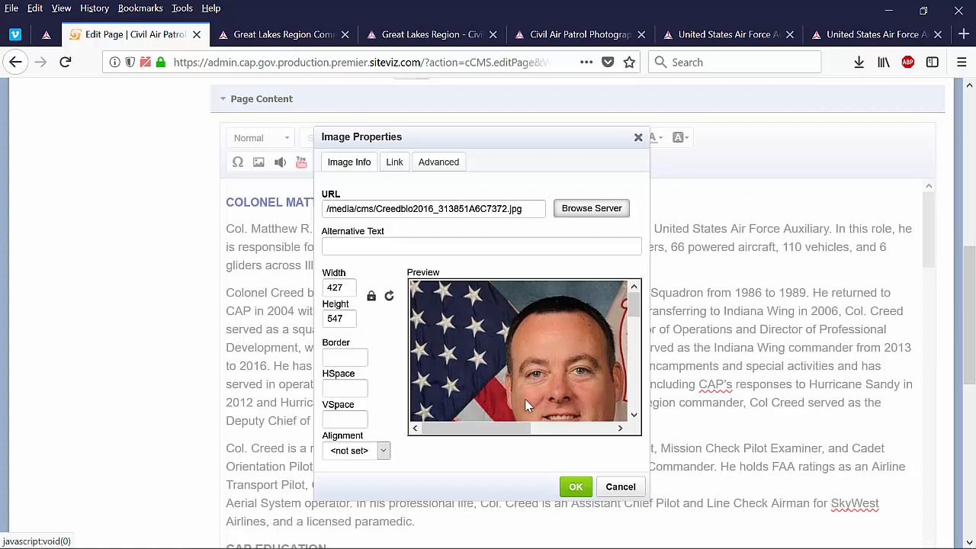
Set the photo's alignment to Left and insert it into the page content
left_click(378, 455)
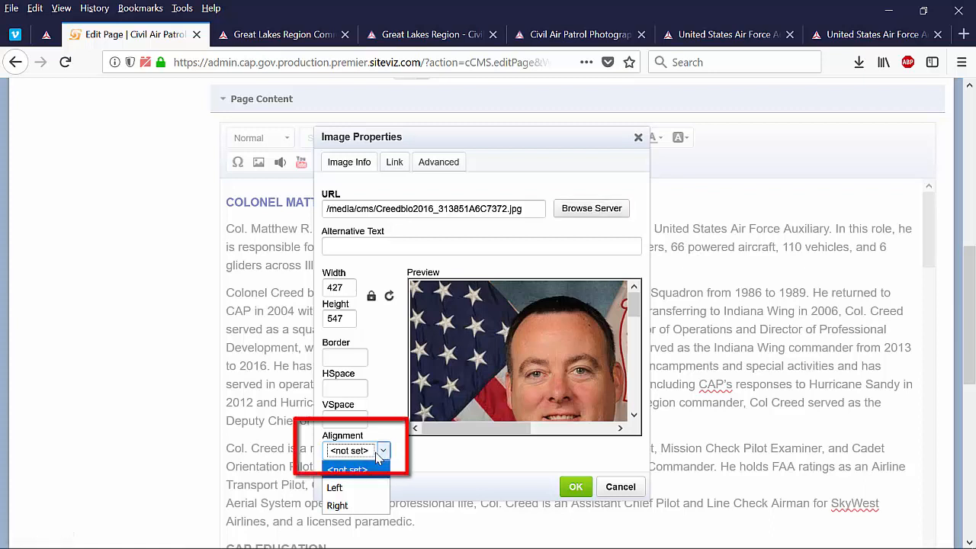
left_click(369, 487)
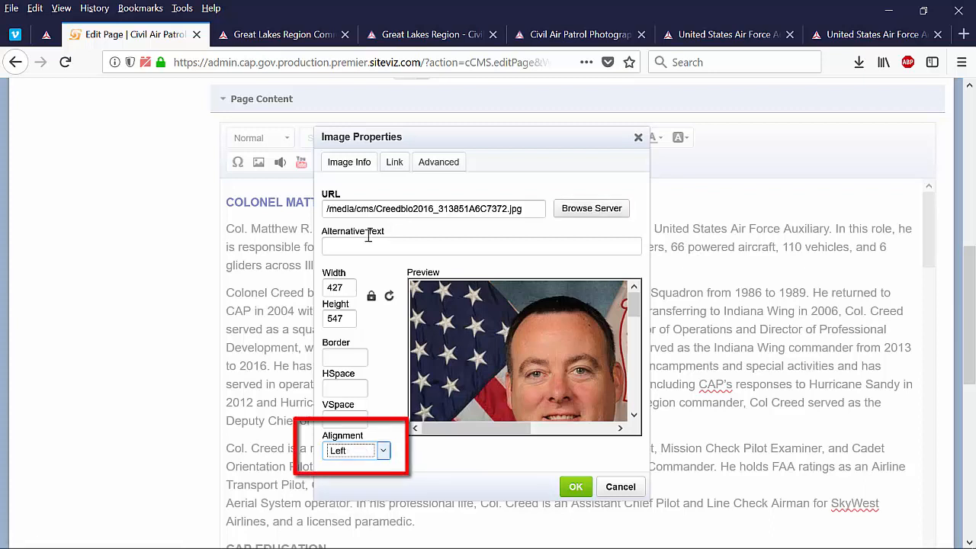
left_click(575, 488)
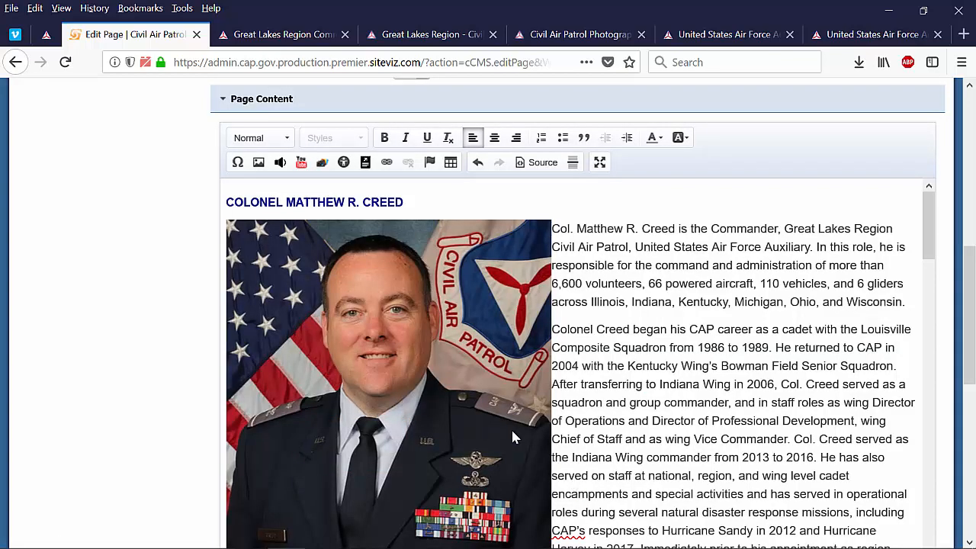
Check the text flow around the inserted photo and set the photo's width to 300 with proportional height
scroll(510, 428, "down", 3)
scroll(512, 436, "up", 1)
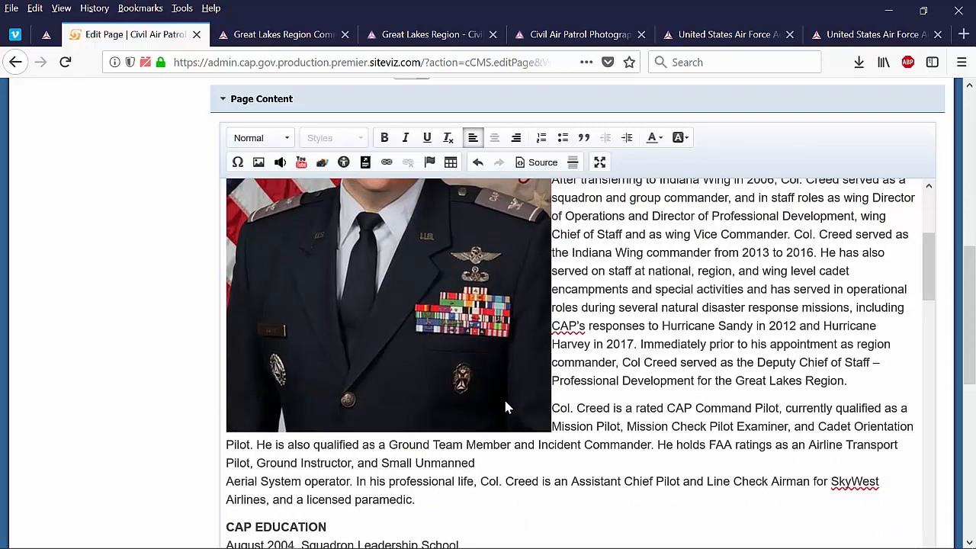
scroll(506, 407, "up", 5)
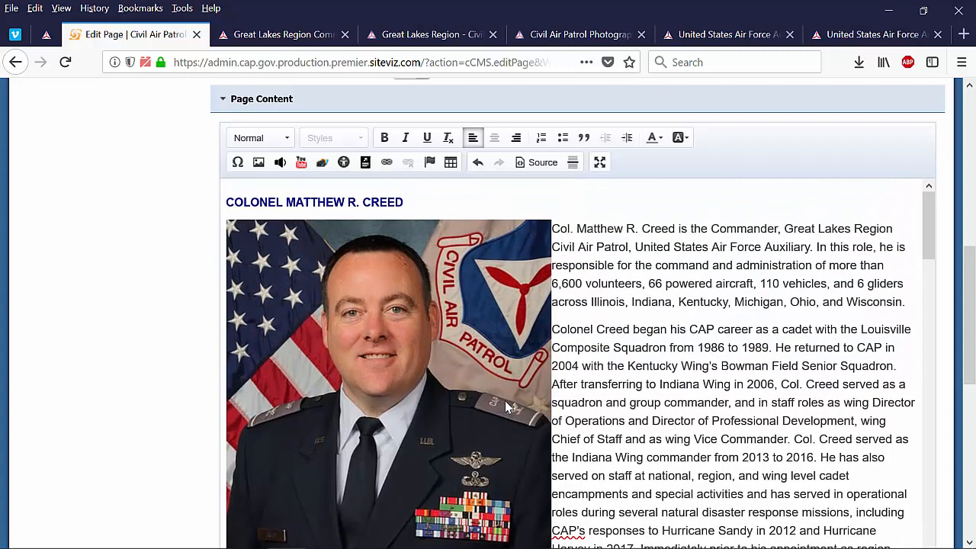
left_click(258, 164)
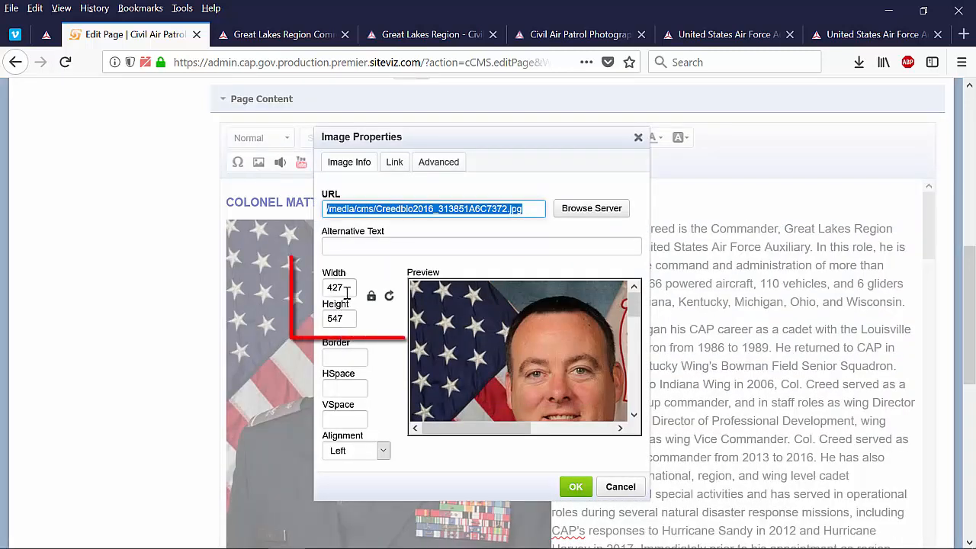
left_click_drag(349, 292, 305, 295)
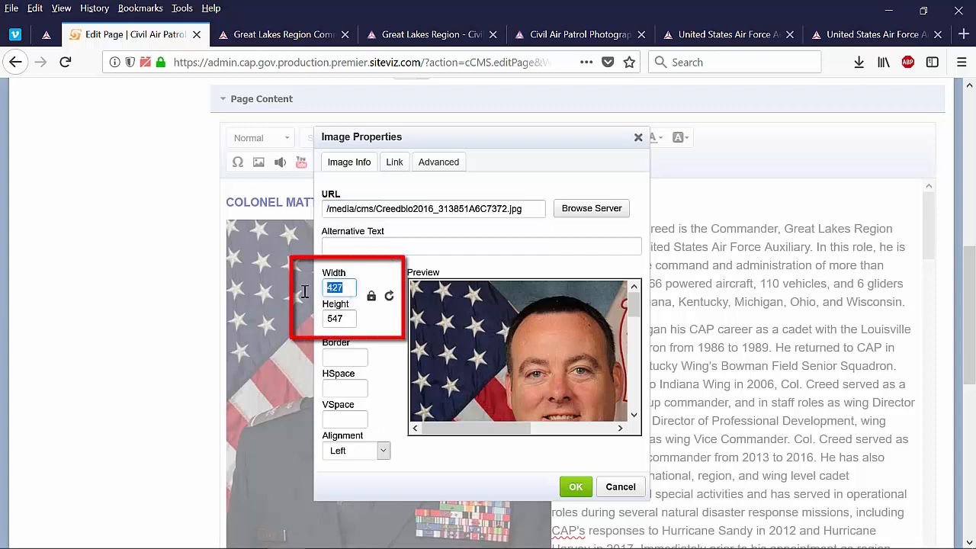
type("300")
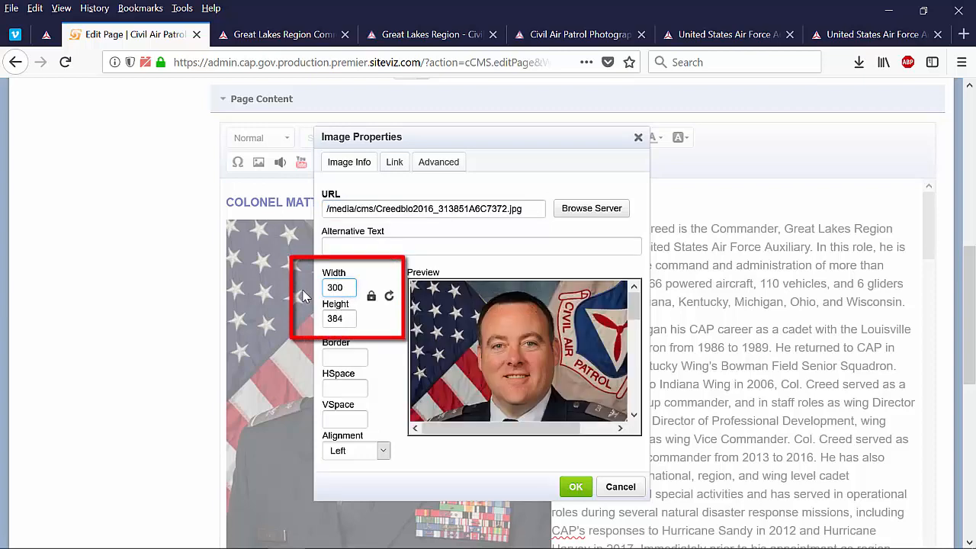
left_click(573, 486)
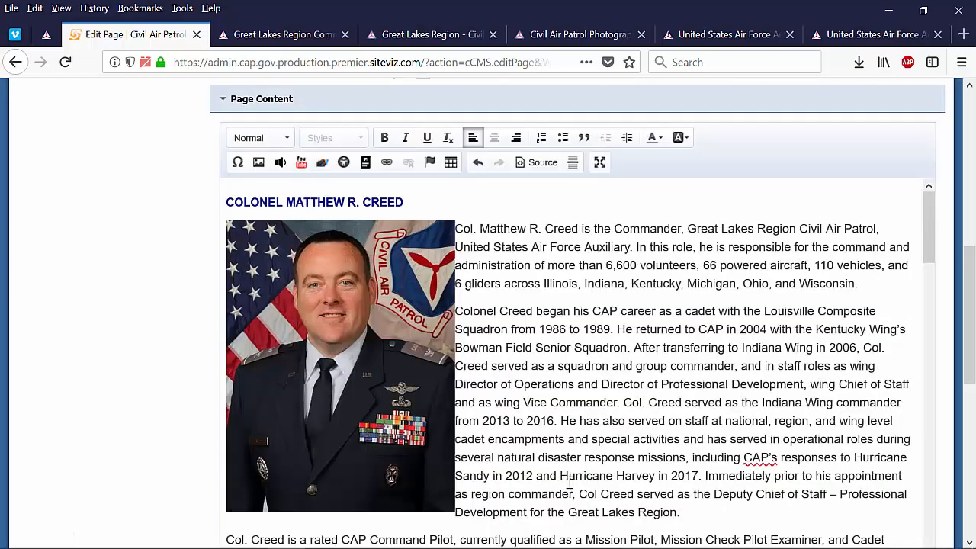
Open a preview of the edited Great Lakes Region Commander page
scroll(570, 484, "down", 1)
scroll(570, 481, "down", 15)
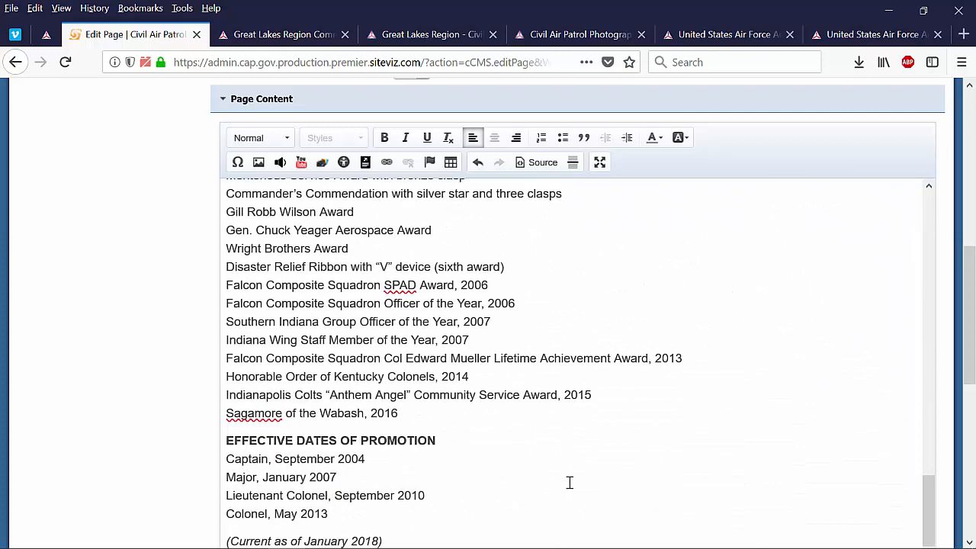
scroll(111, 372, "down", 5)
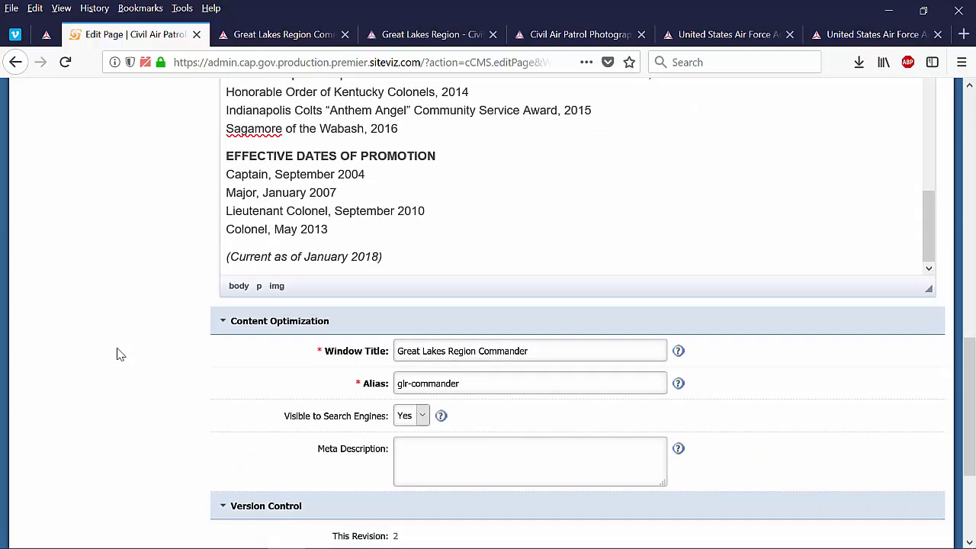
scroll(118, 354, "down", 3)
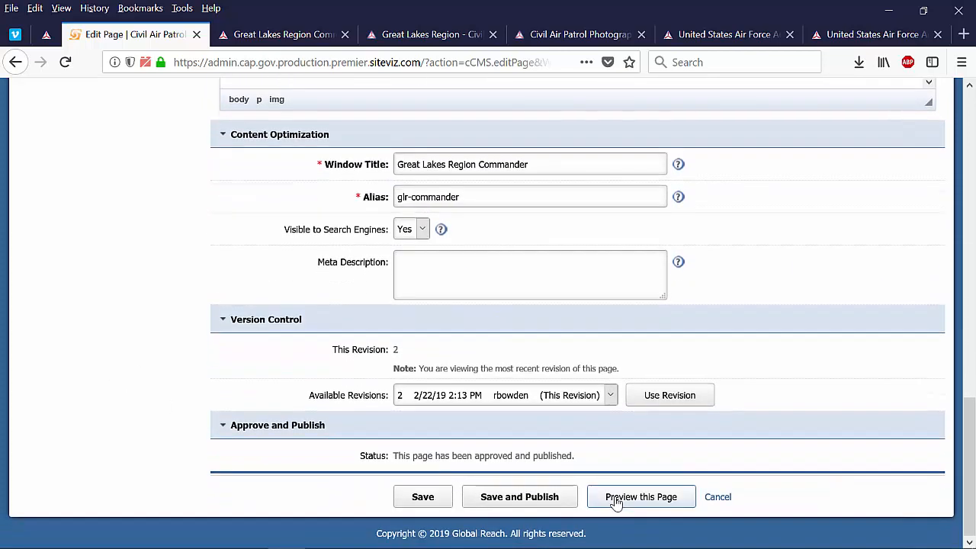
left_click(616, 500)
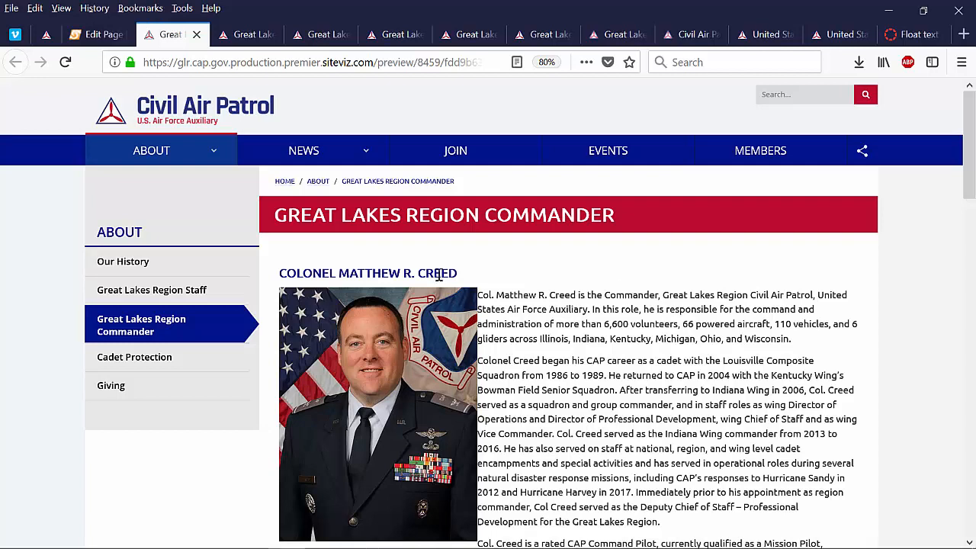
Examine how the biography text wraps around the photo in a smaller browser window, and maximize the window again
scroll(538, 348, "down", 2)
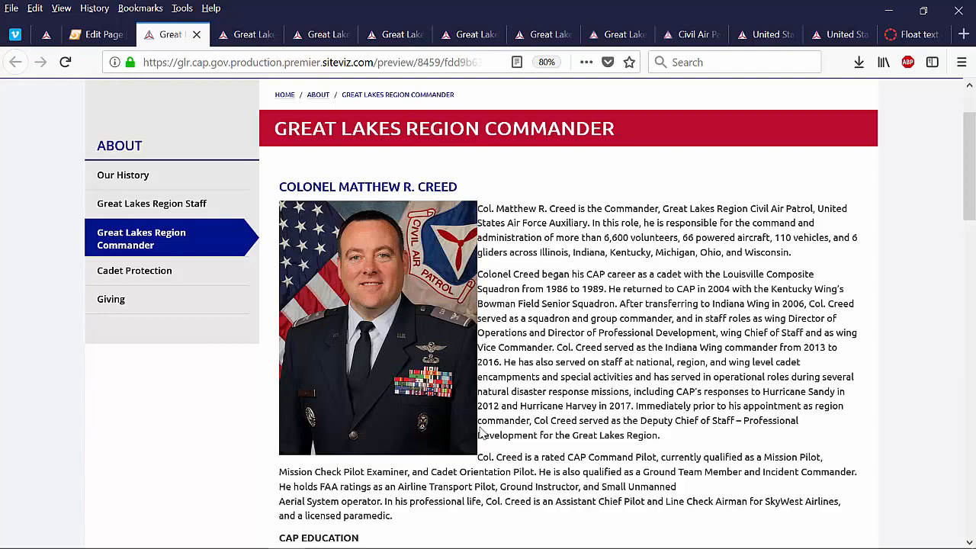
left_click_drag(554, 6, 365, 23)
scroll(530, 369, "down", 5)
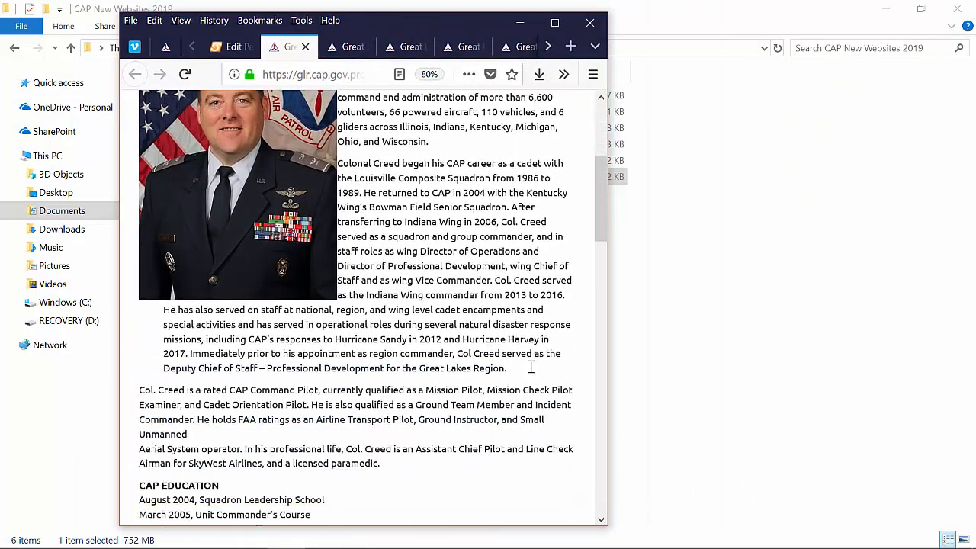
scroll(530, 370, "up", 4)
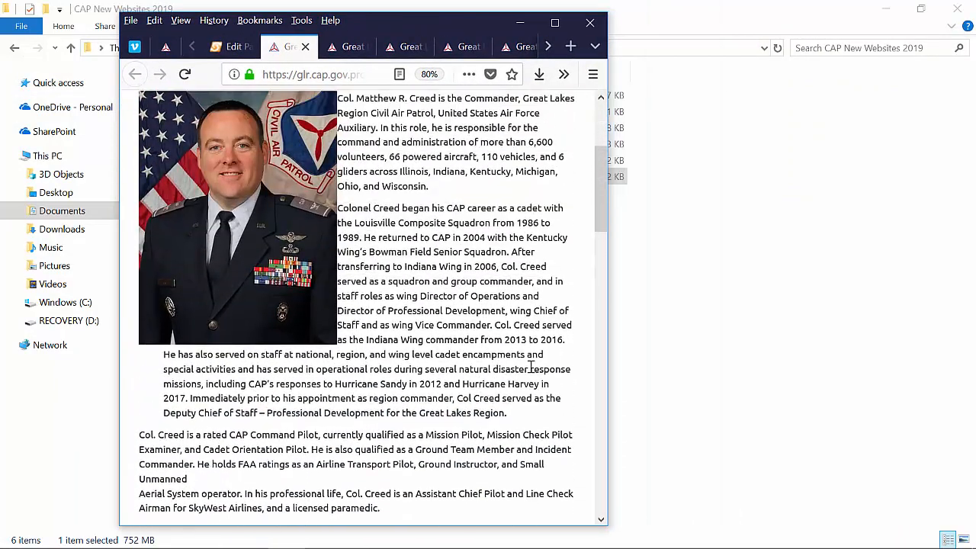
left_click(555, 22)
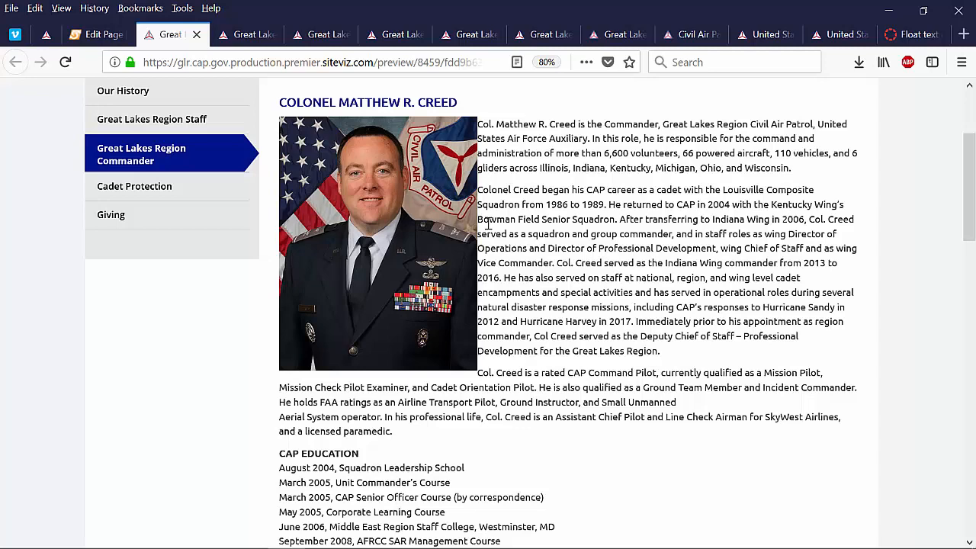
Return to the page editor and add padding:0 15px after float:left in the photo's style in the HTML source, and switch back to the visual view
left_click(114, 42)
scroll(272, 277, "up", 10)
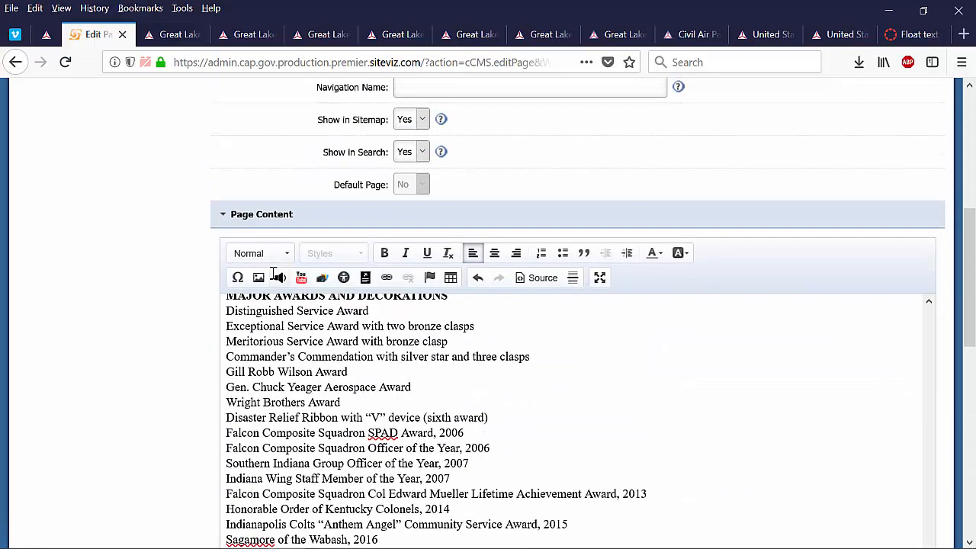
scroll(360, 363, "up", 8)
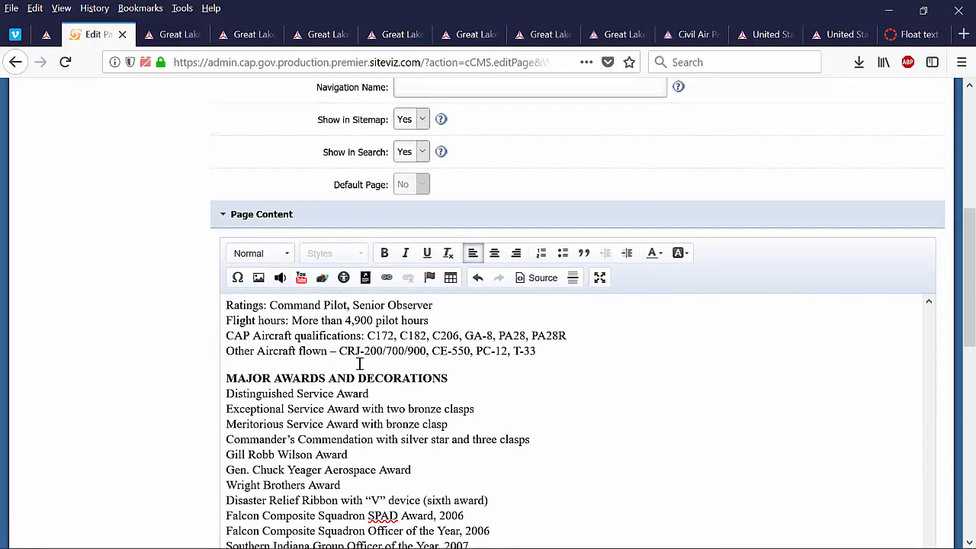
scroll(360, 363, "up", 10)
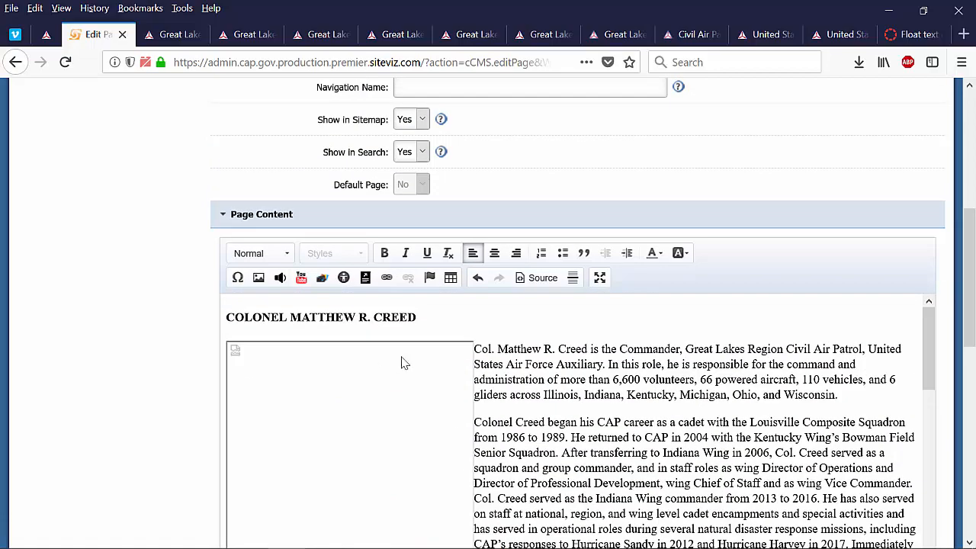
left_click(551, 281)
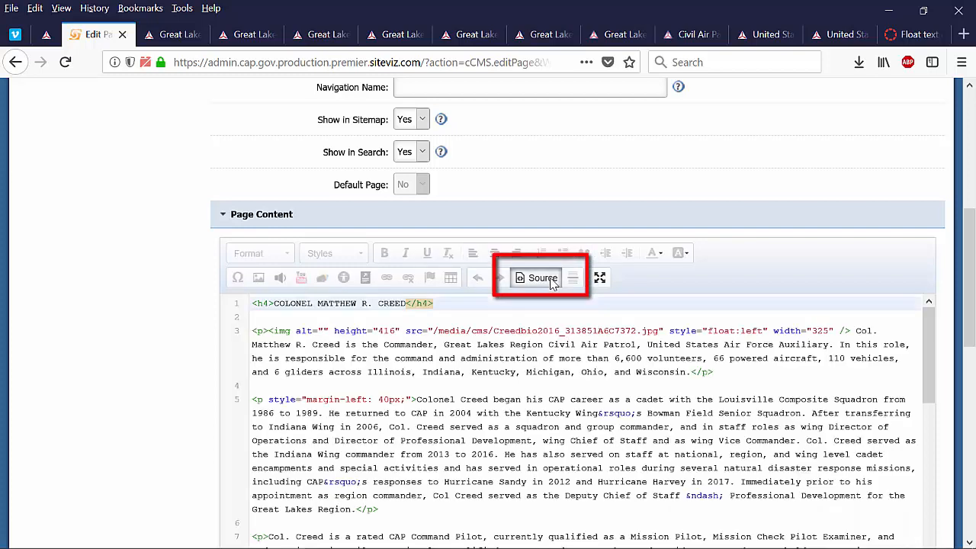
left_click(765, 333)
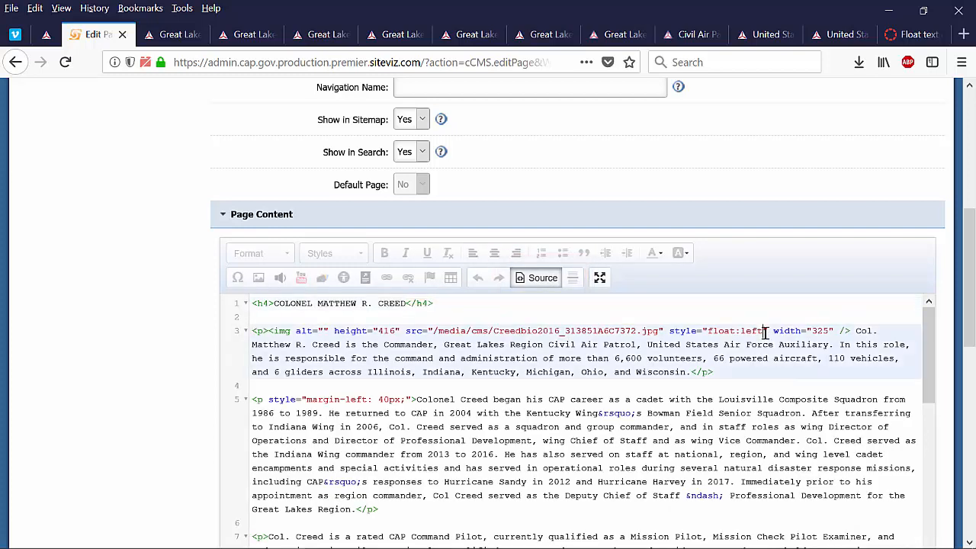
type(";")
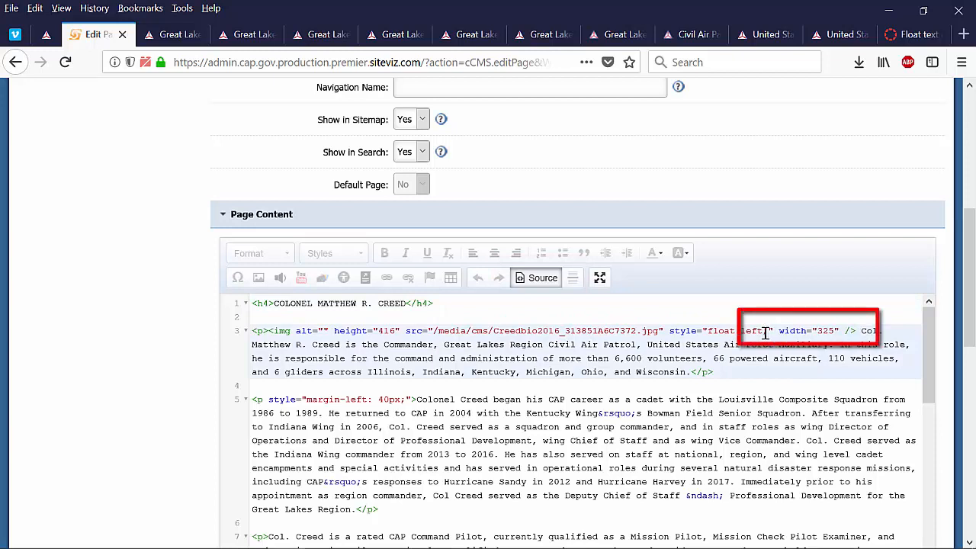
type(" padding:0 15px")
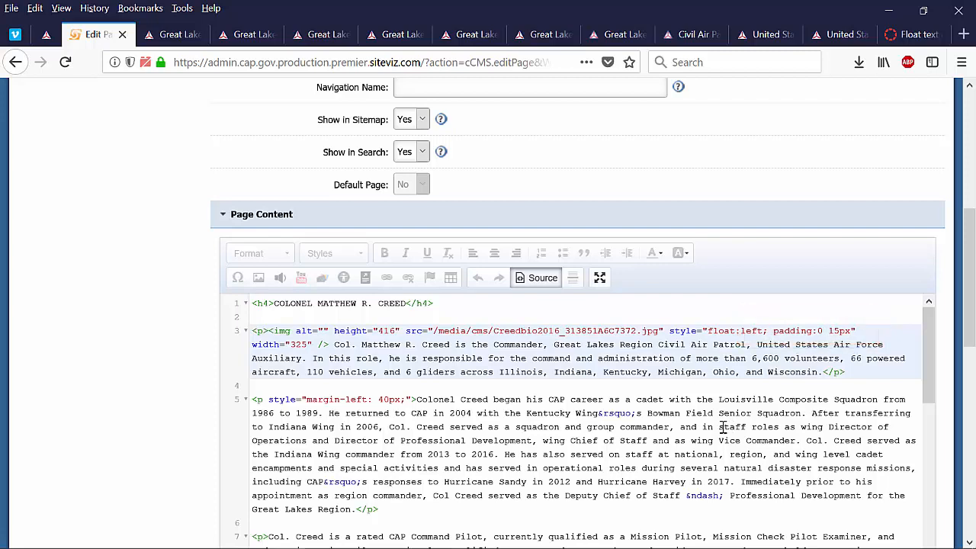
left_click(543, 278)
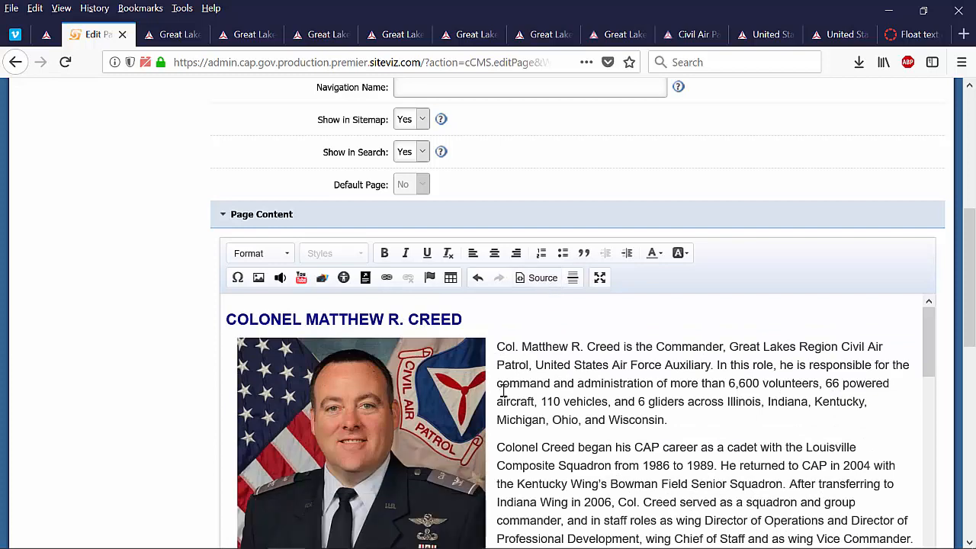
Change the commander's name heading above the photo to the Heading 3 format
scroll(501, 391, "down", 2)
scroll(498, 391, "up", 2)
left_click_drag(462, 319, 226, 318)
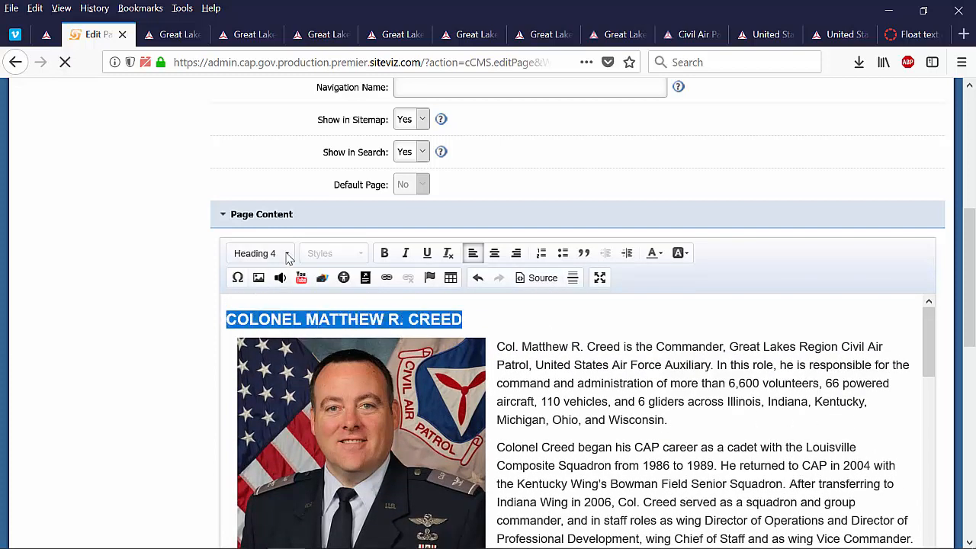
left_click(287, 258)
left_click(286, 281)
left_click(509, 419)
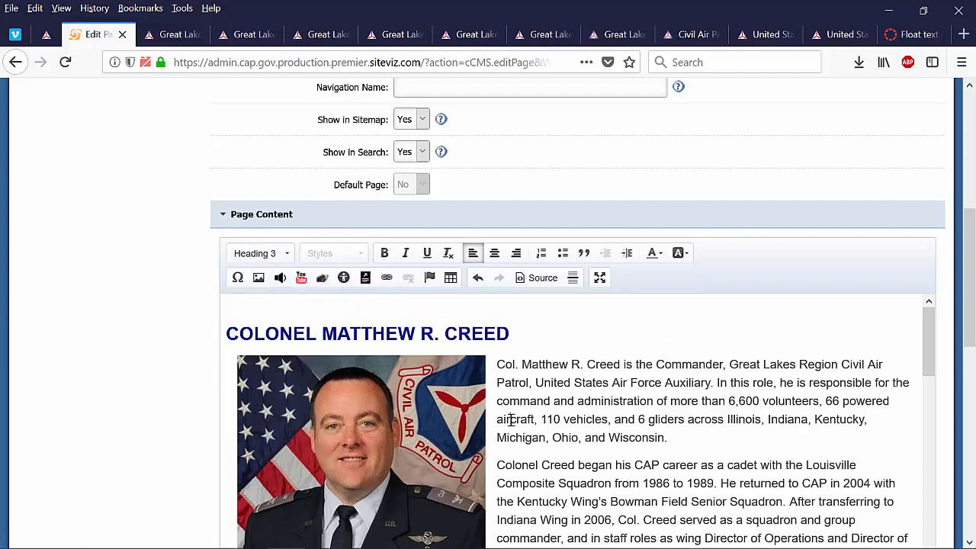
Preview the page again and examine the photo's spacing and the commander's name heading
scroll(91, 272, "down", 8)
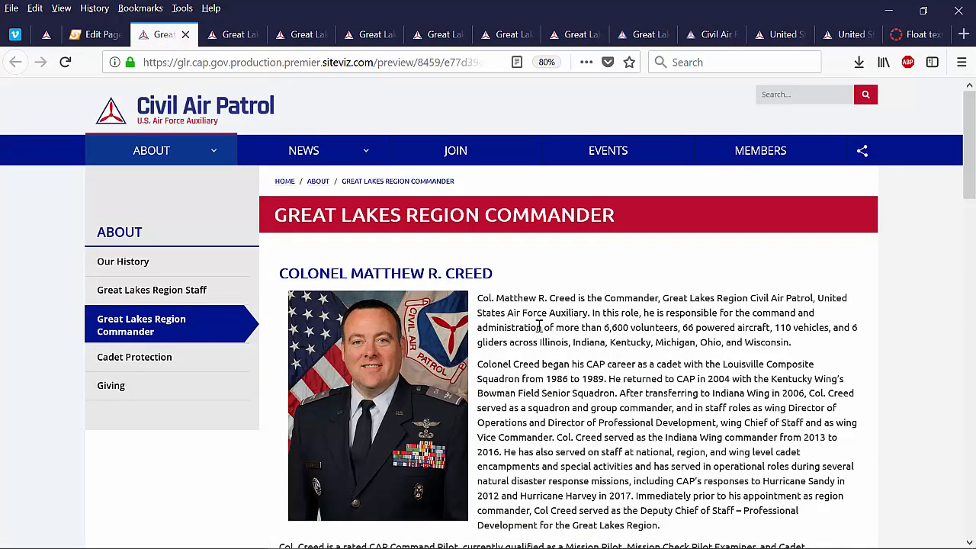
scroll(495, 382, "down", 2)
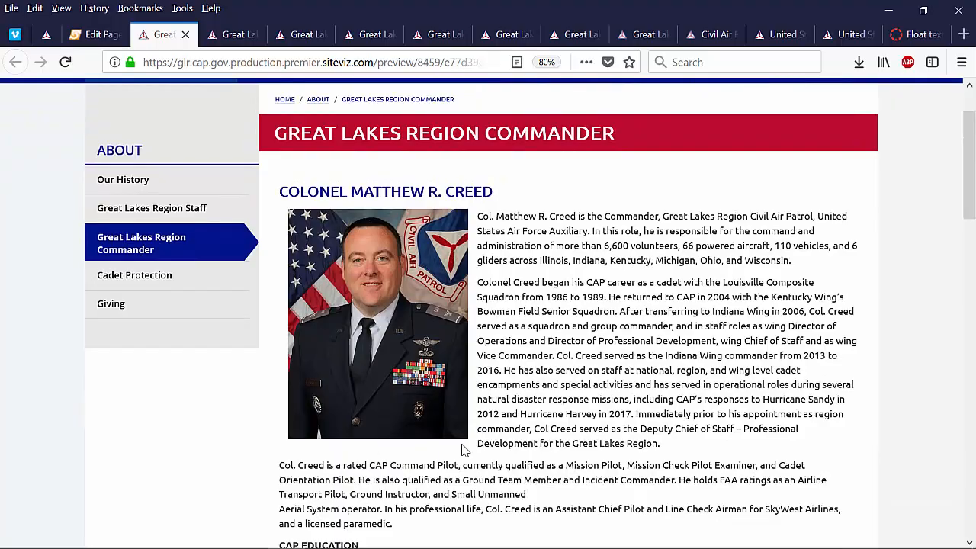
Look through the previewed commander biography down to the promotion dates and return to its beginning
scroll(463, 450, "down", 5)
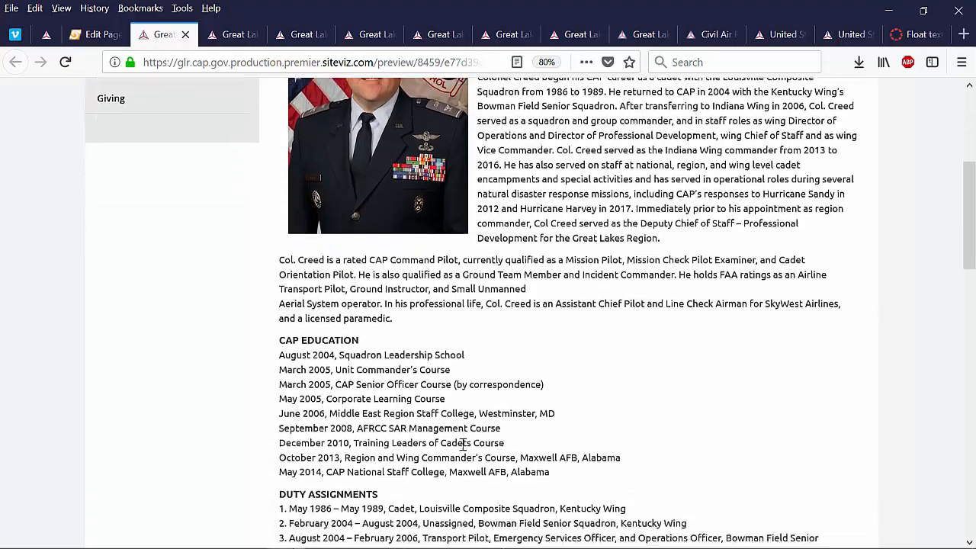
scroll(463, 445, "down", 18)
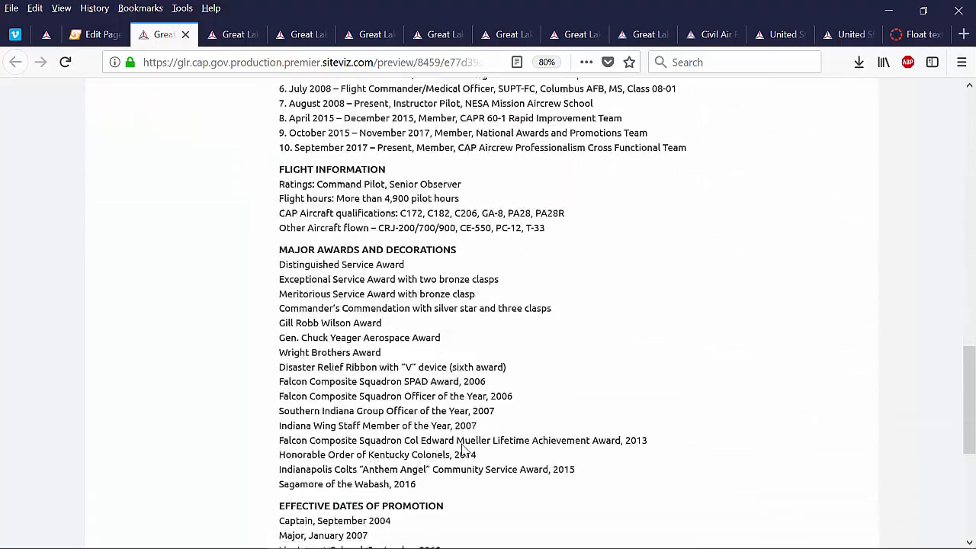
scroll(463, 445, "down", 3)
scroll(462, 445, "up", 20)
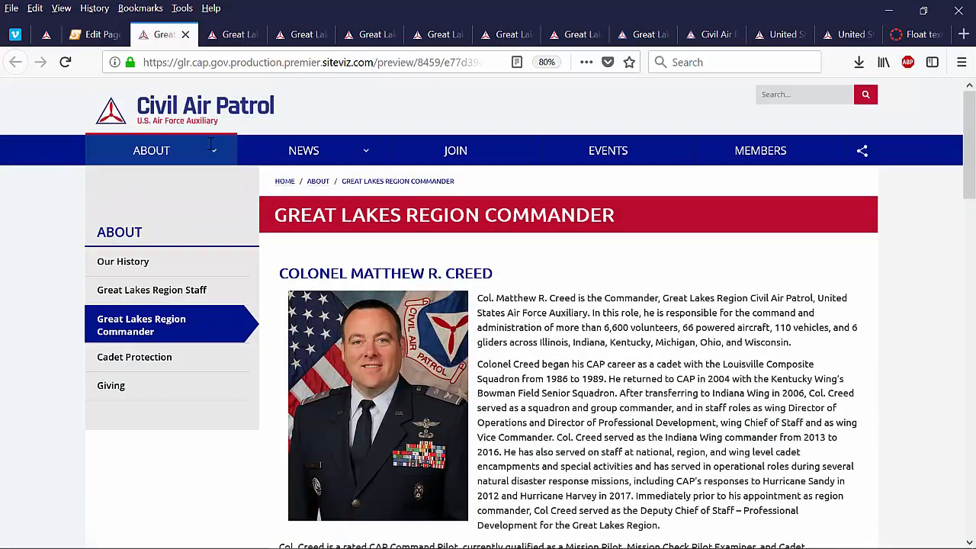
Close the leftover preview tabs and the old copy of the live commander page
left_click(185, 35)
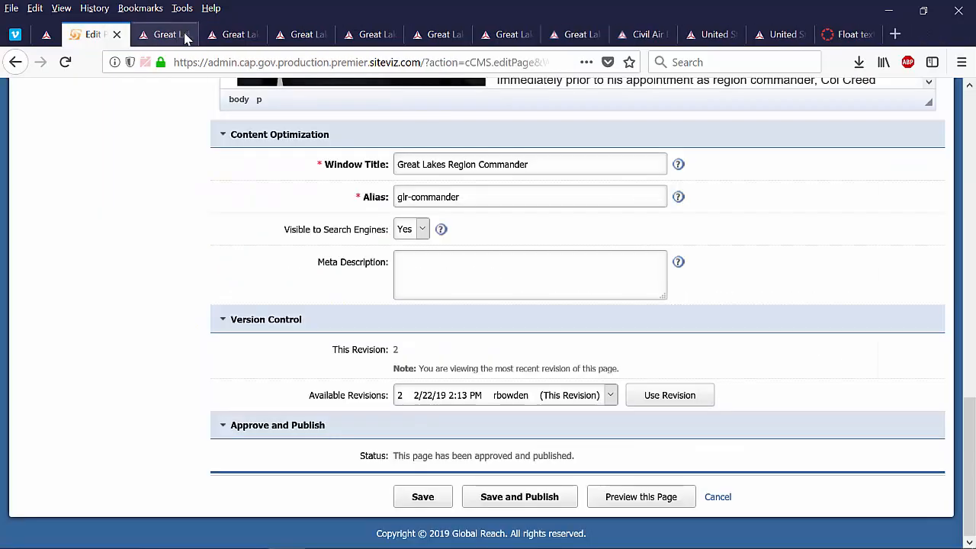
left_click(186, 34)
left_click(185, 34)
left_click(185, 35)
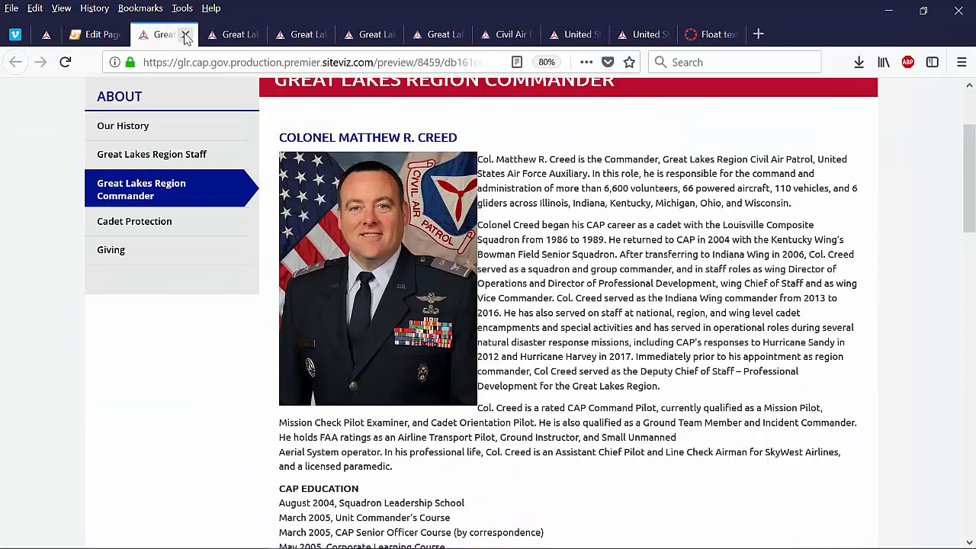
left_click(185, 34)
left_click(185, 34)
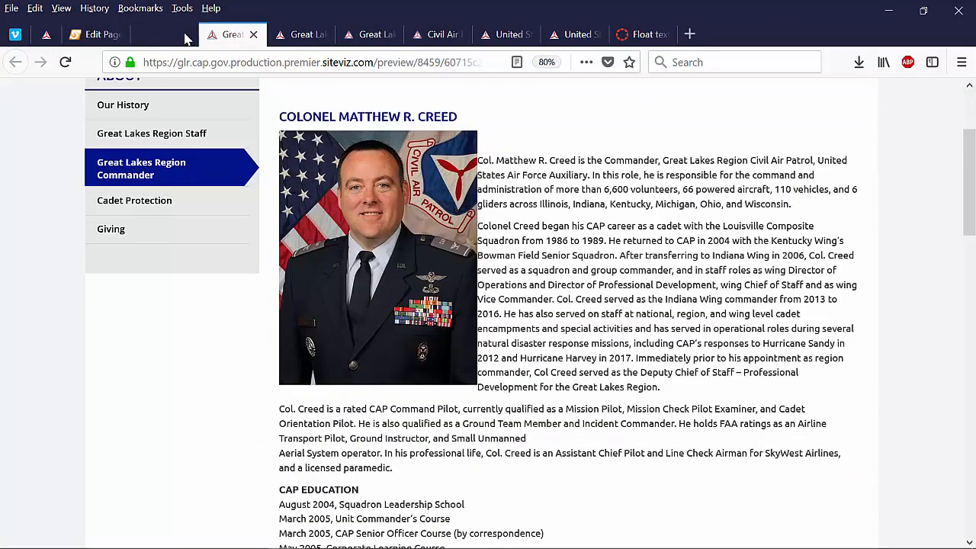
left_click(185, 34)
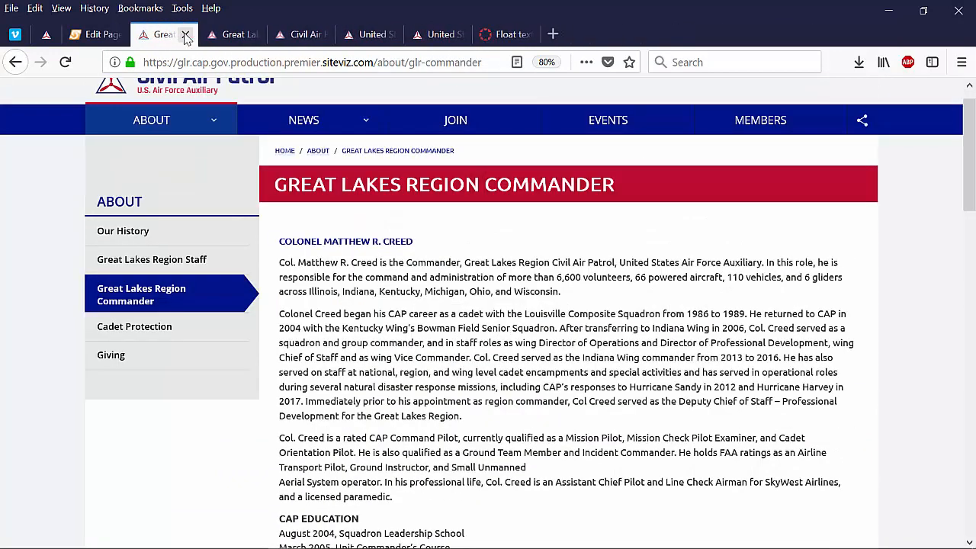
left_click(185, 34)
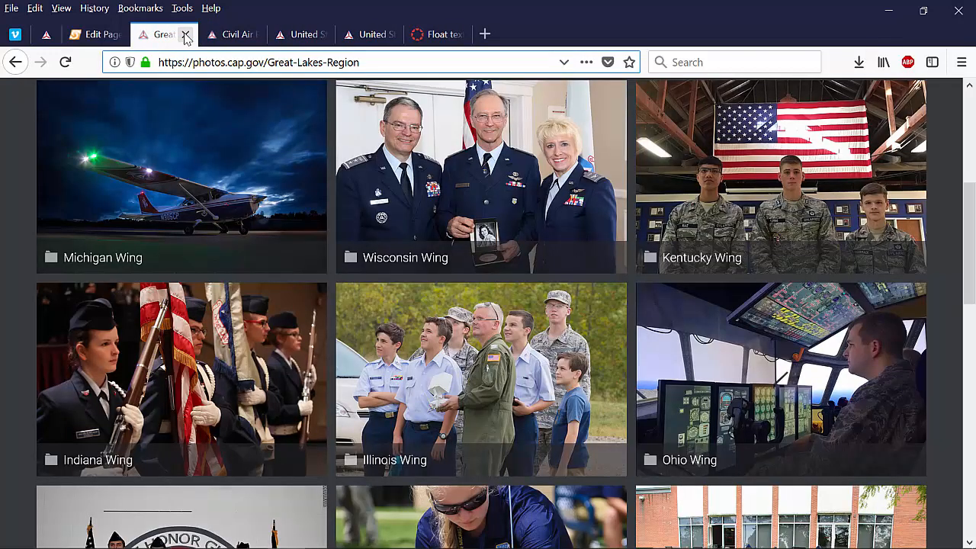
Return to the page editor and save and publish the Great Lakes Region Commander page
left_click(93, 36)
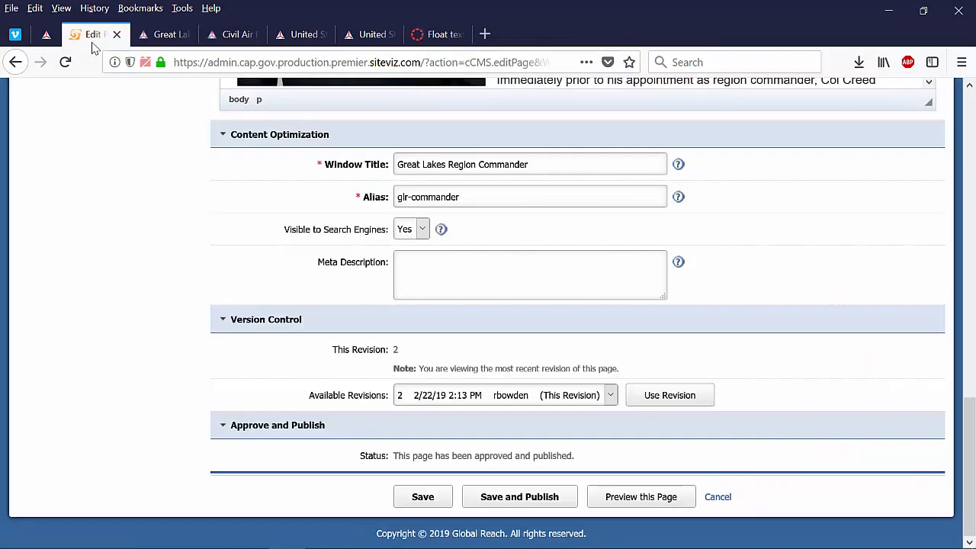
left_click(502, 499)
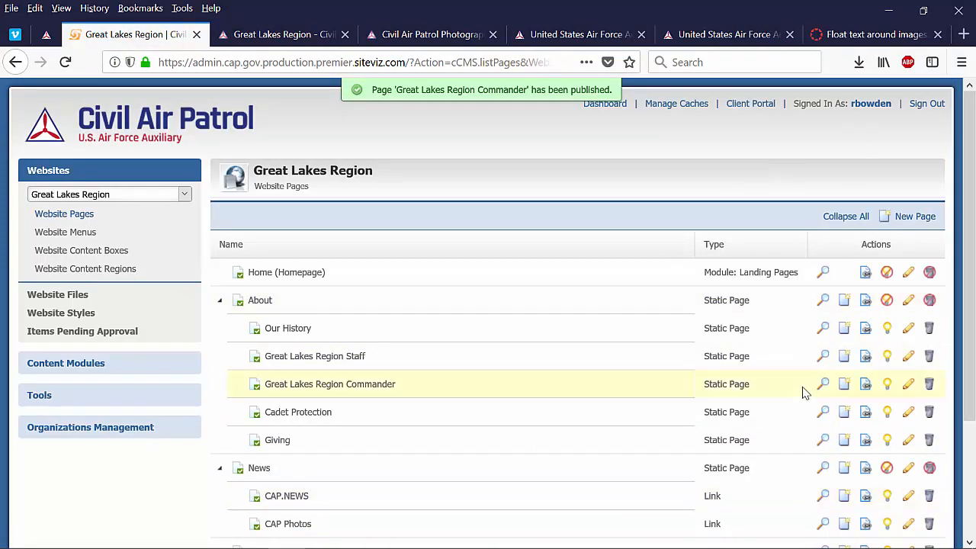
View the live site from the Home page entry, go to the Great Lakes Region Commander page under About, and reload it
left_click(823, 272)
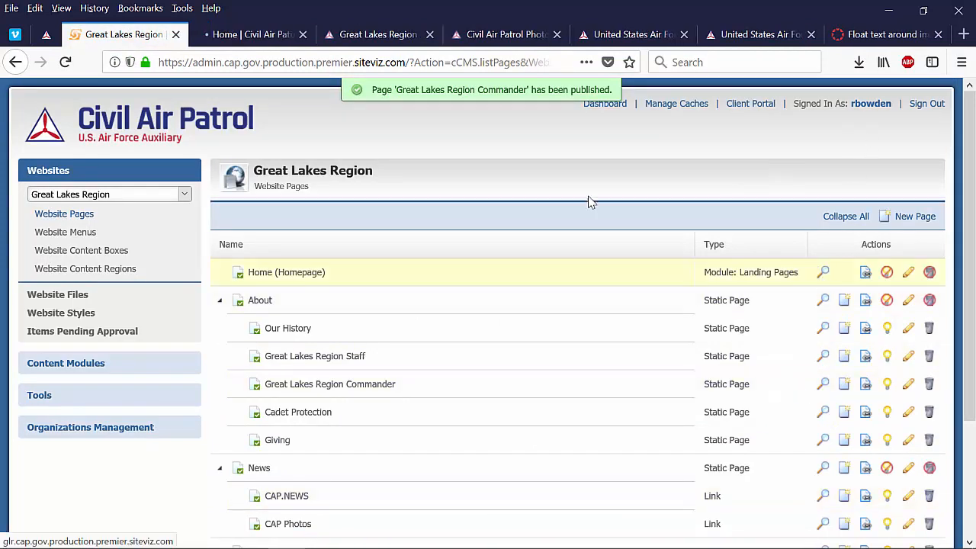
left_click(239, 34)
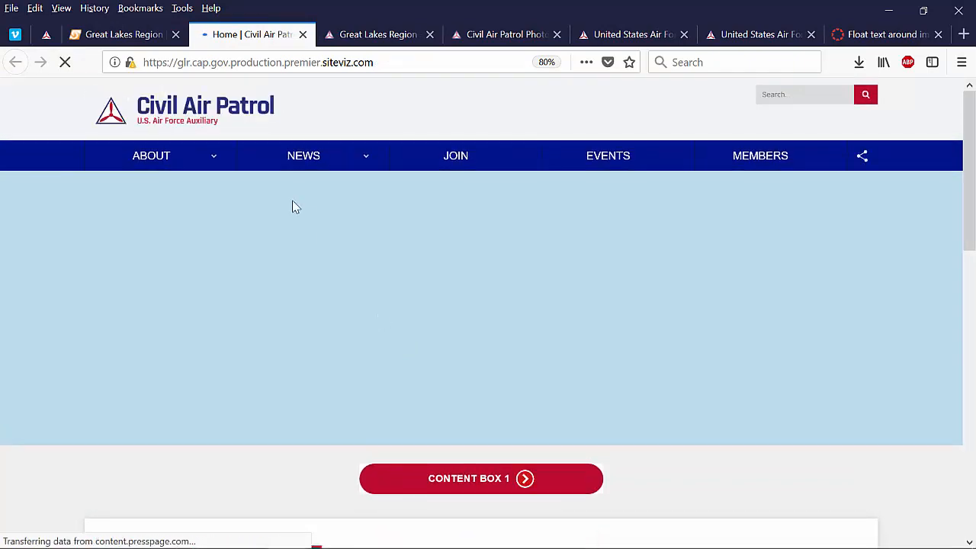
mouse_move(206, 160)
left_click(162, 246)
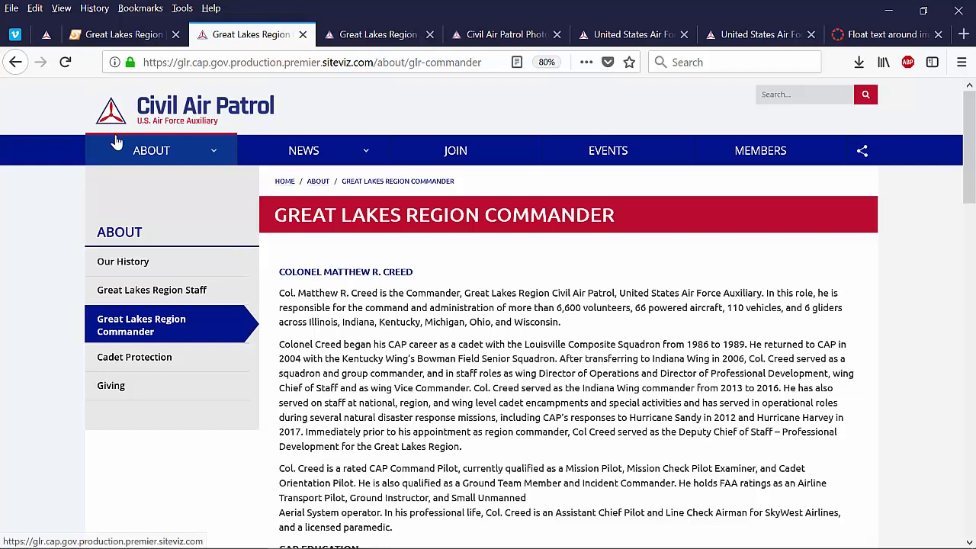
key("F5")
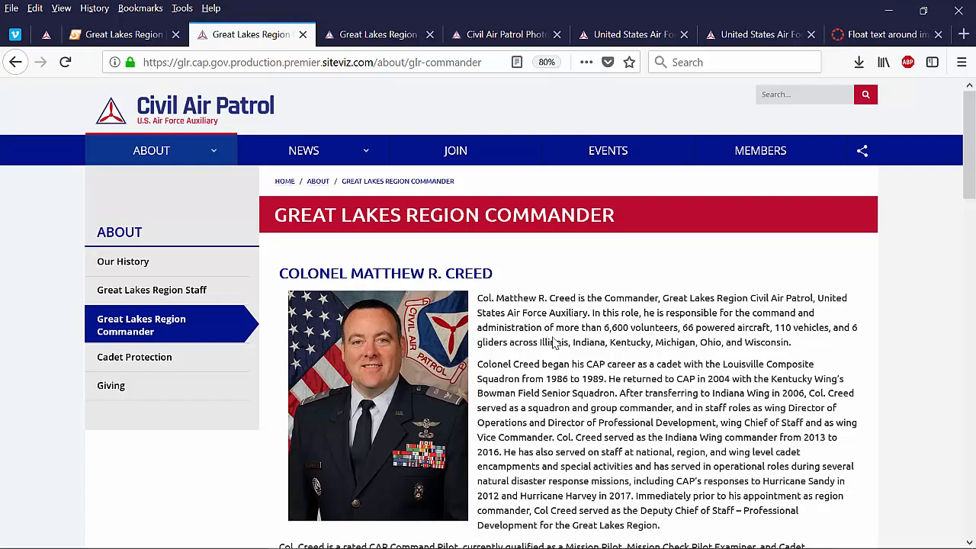
Examine the published commander page's photo, biography text and assignment lists
scroll(594, 387, "down", 5)
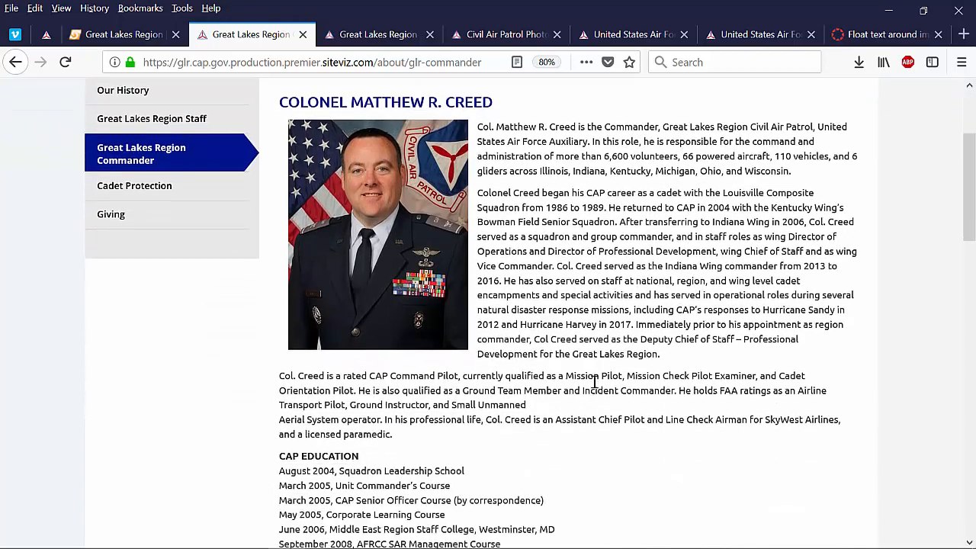
scroll(595, 385, "down", 15)
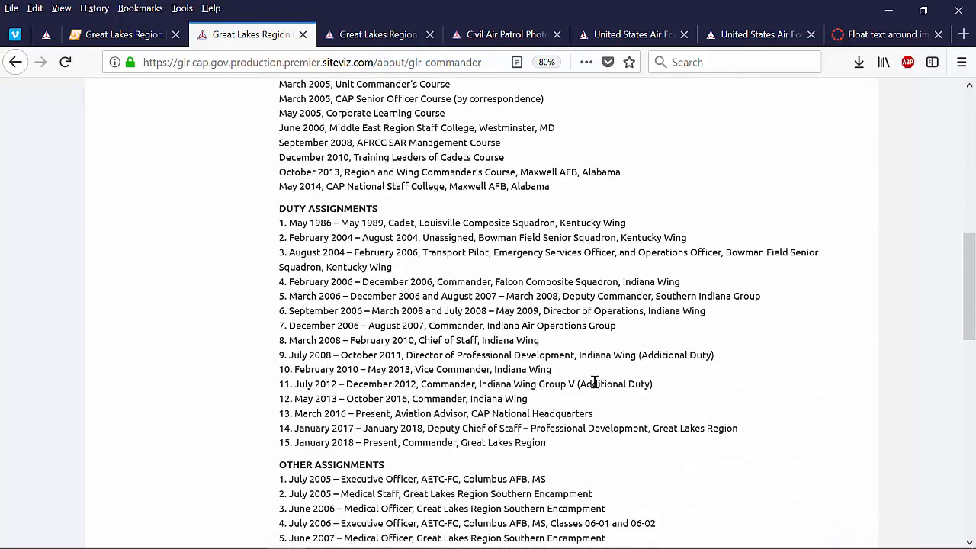
scroll(595, 381, "up", 15)
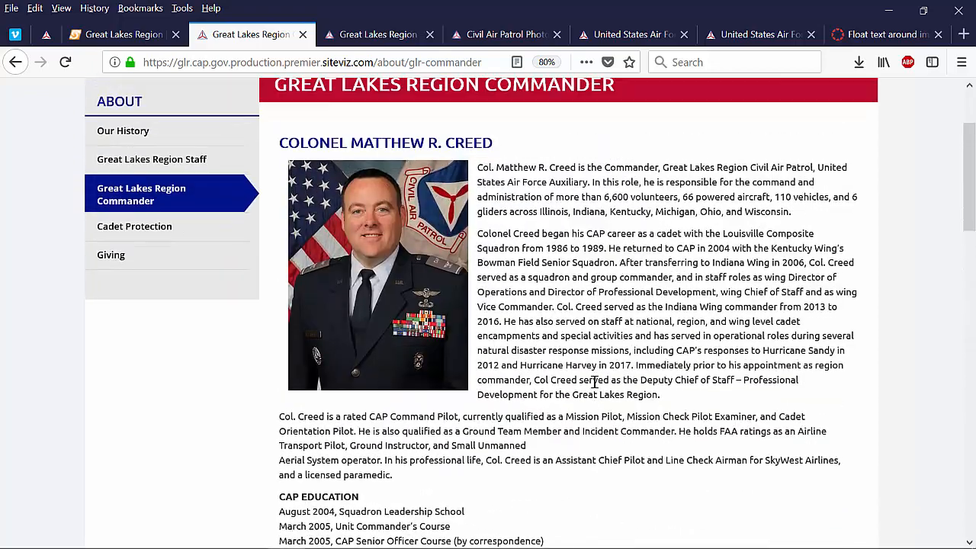